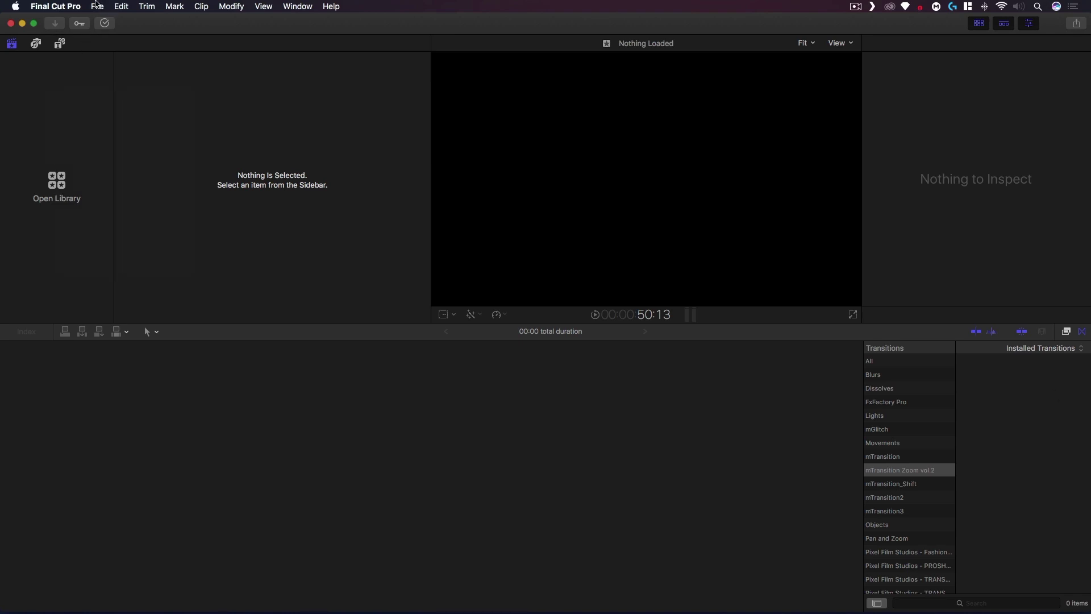
Create a new library named 'My Videos' in the Movies folder and select it in the sidebar.
click(97, 7)
mouse_move(106, 40)
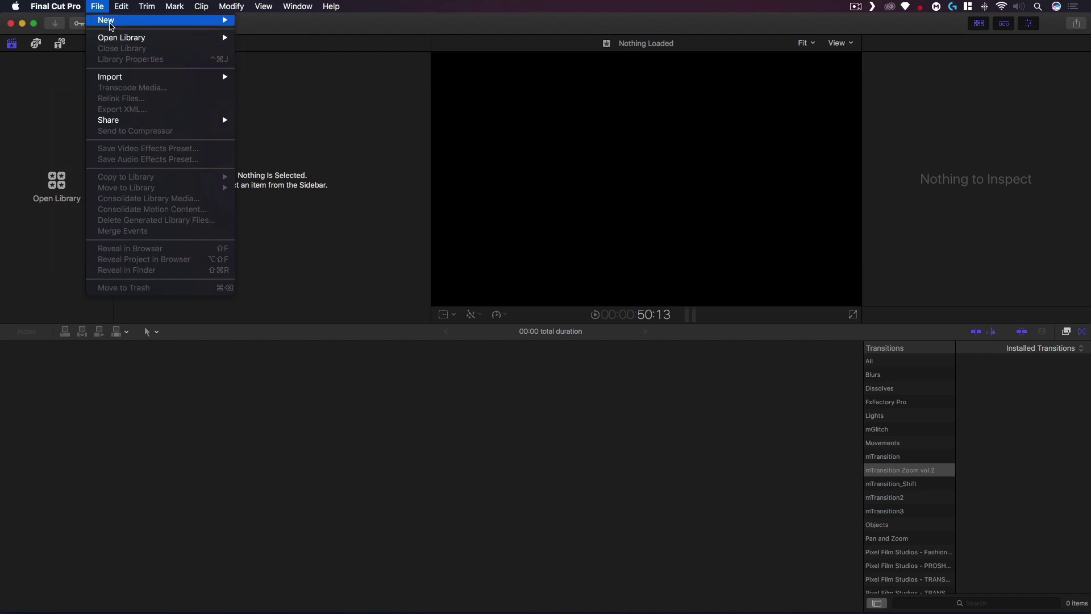
mouse_move(106, 19)
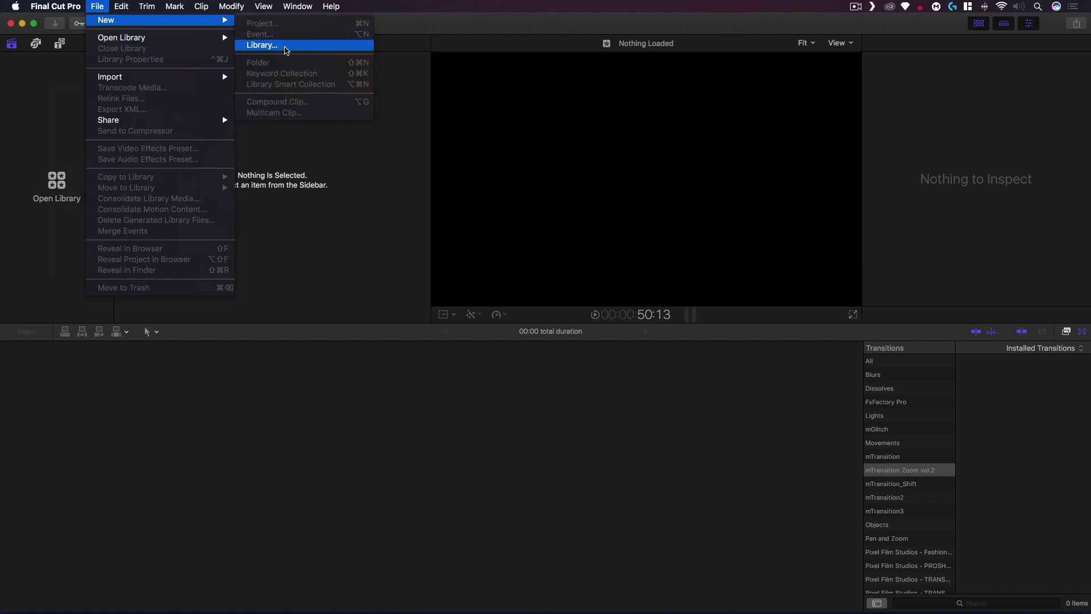
click(286, 50)
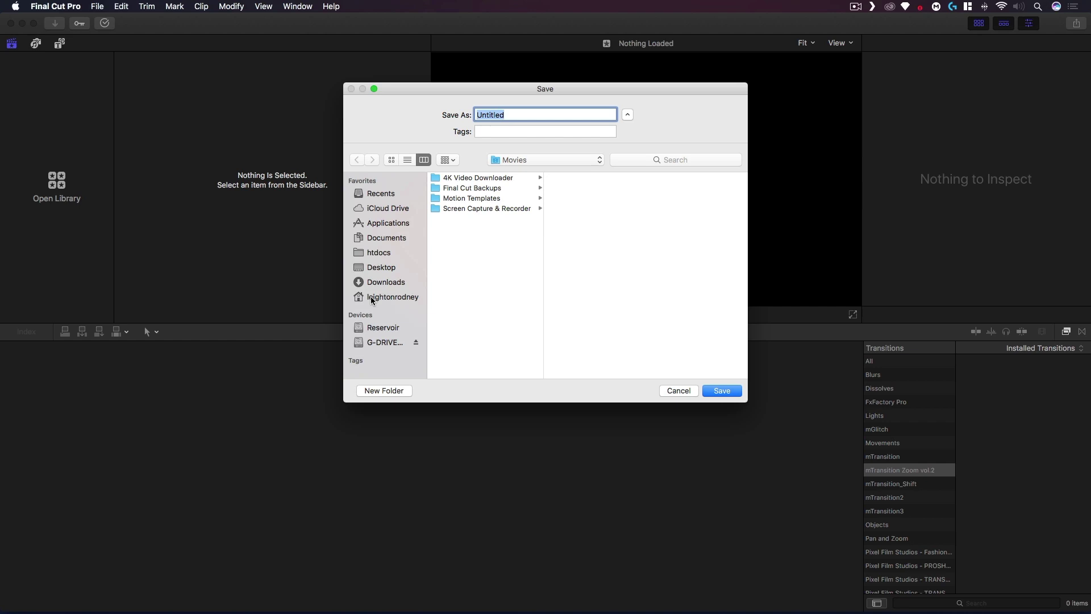
text(My Videos)
click(724, 392)
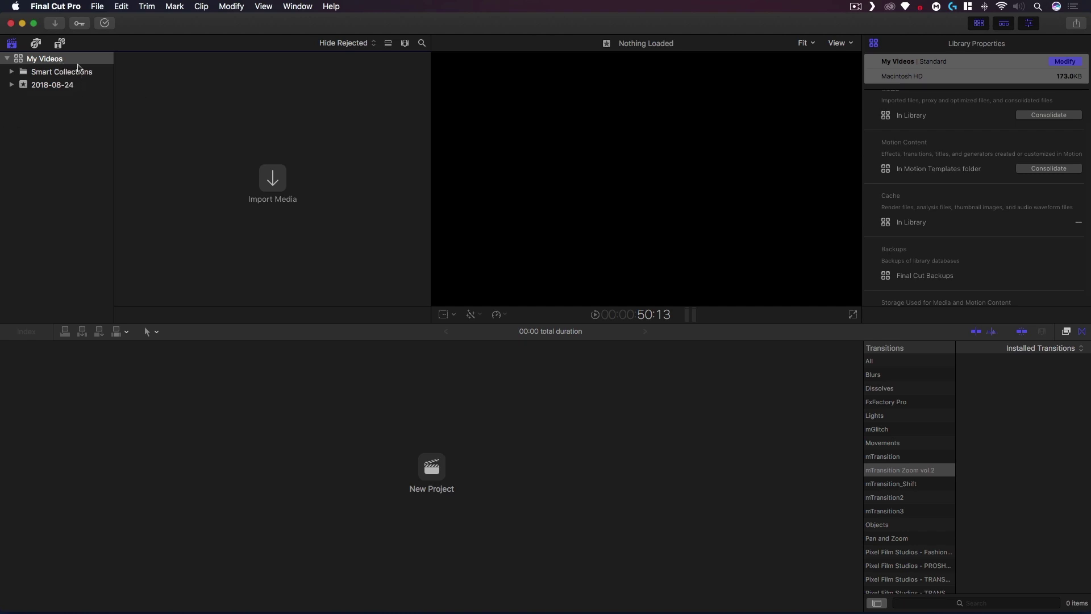
click(81, 59)
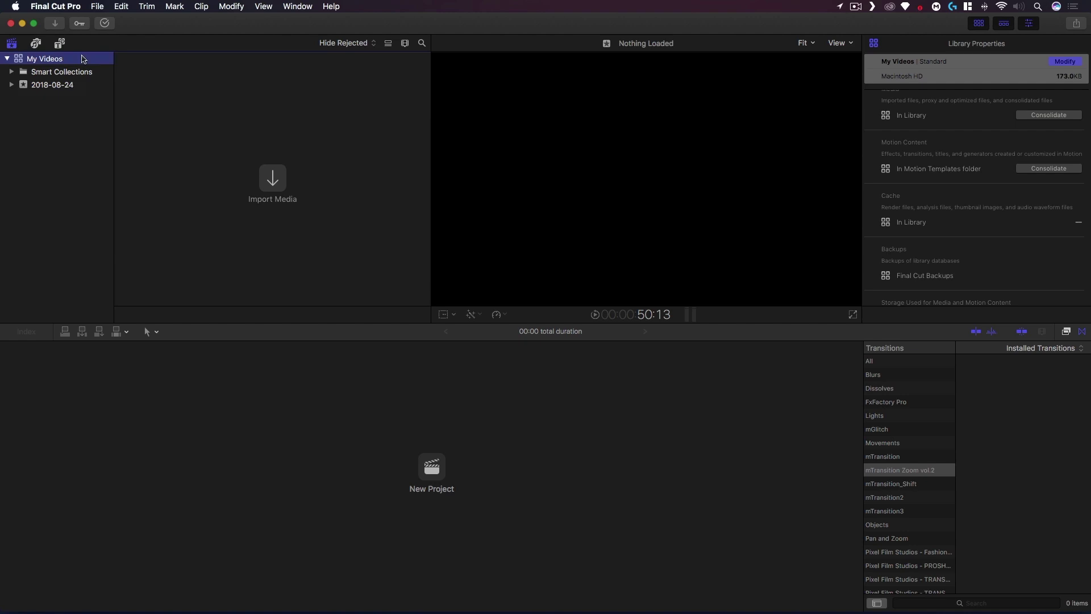
right_click(49, 74)
Add a new event named 'Logo Sting' to the My Videos library.
click(95, 82)
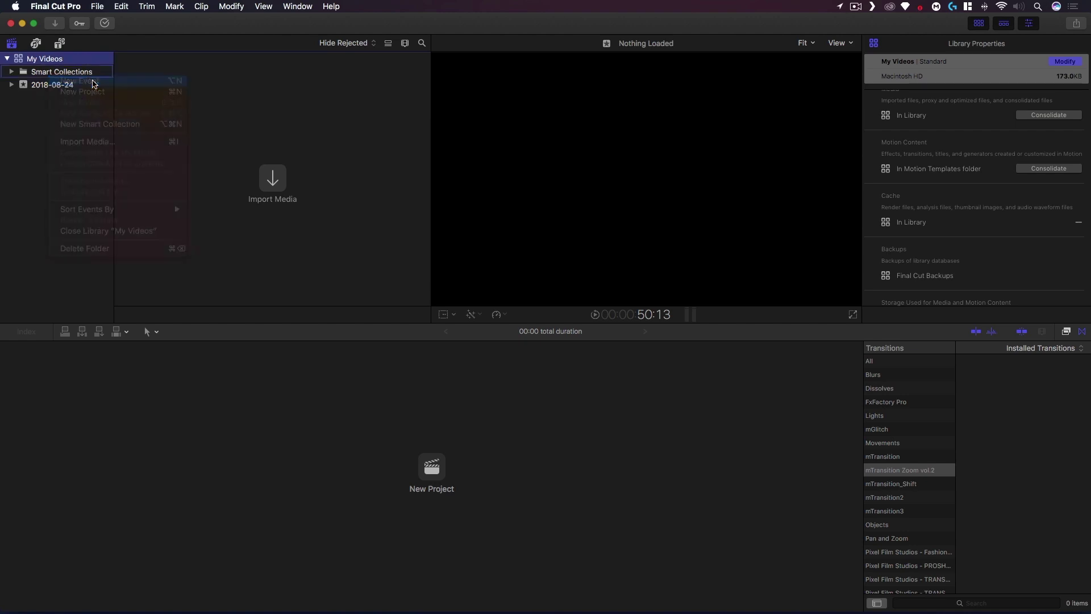
text(L)
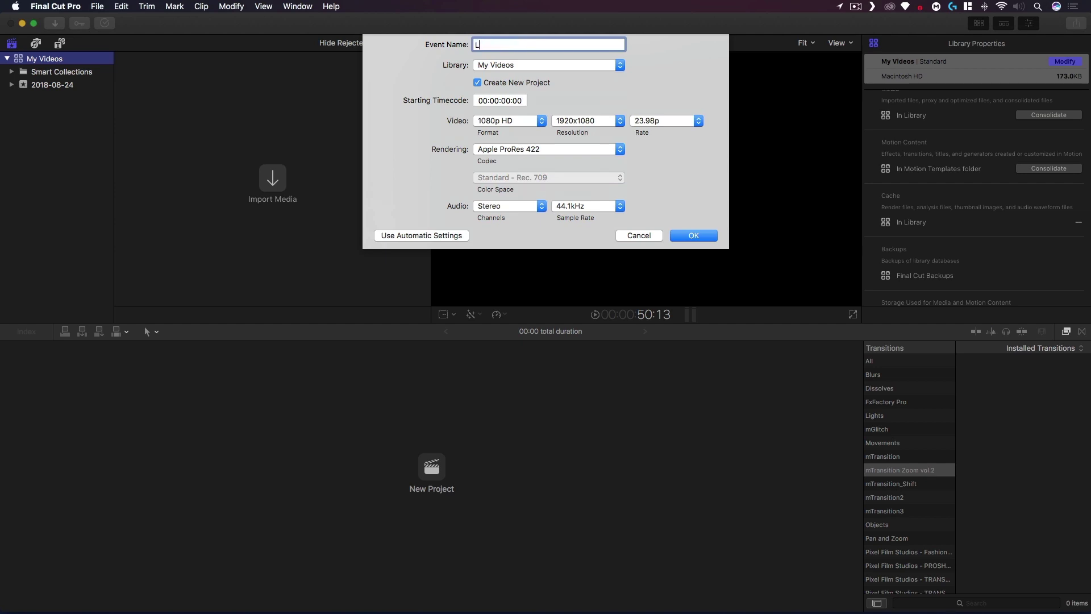
text(ogo Sting)
key(super+a)
key(super+c)
key(Return)
Rename the Untitled Project to 'Logo Sting' and select it.
click(205, 72)
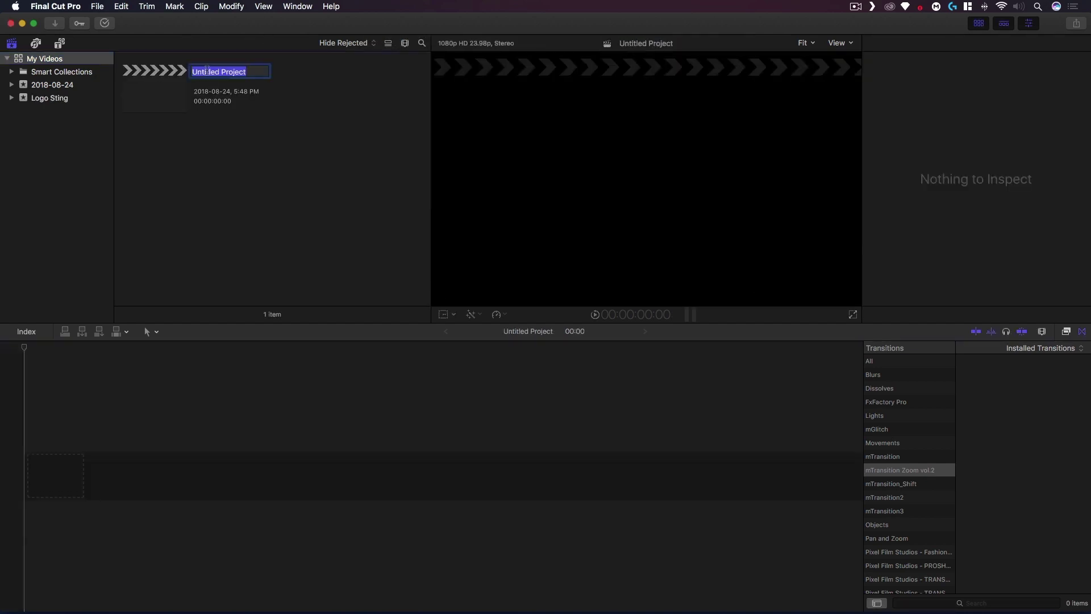
key(super+v)
key(Return)
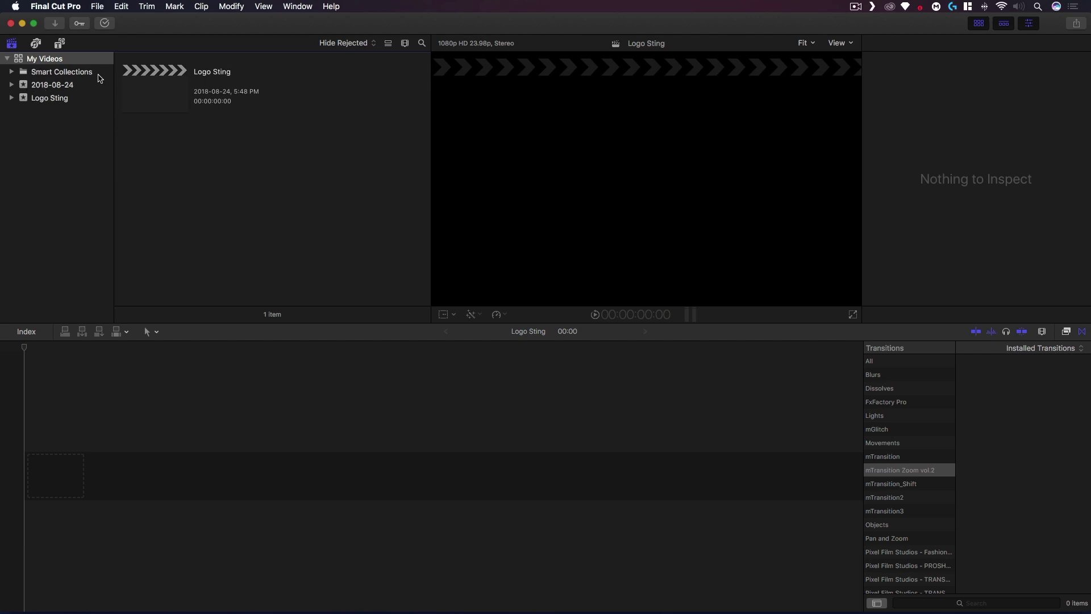
click(155, 97)
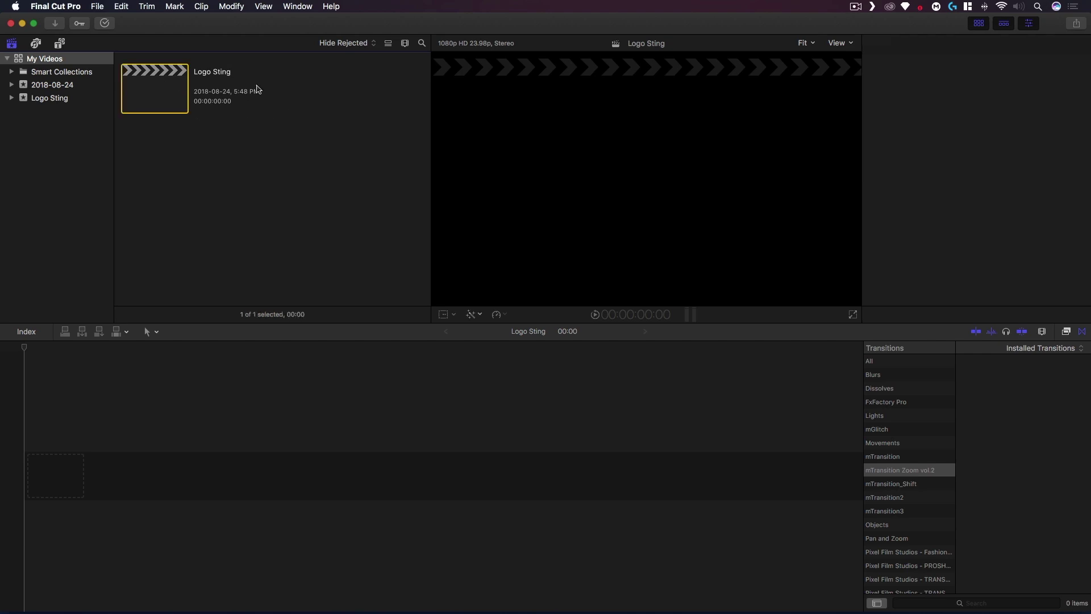
Import QPR Logo Sting.mov from the G-DRIVE QPR folder into the Logo Sting event.
click(276, 148)
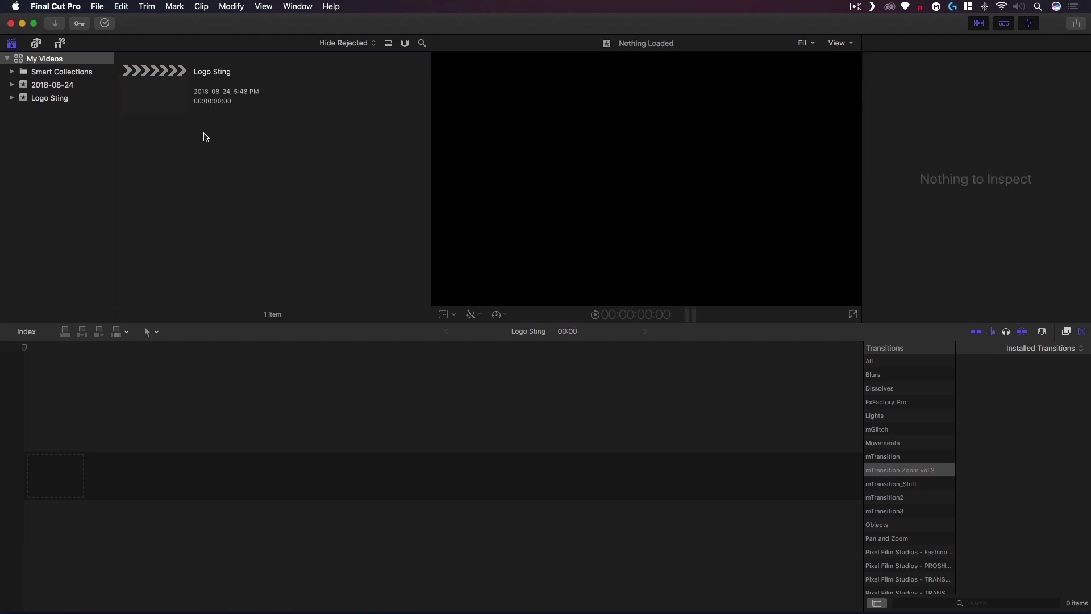
right_click(253, 158)
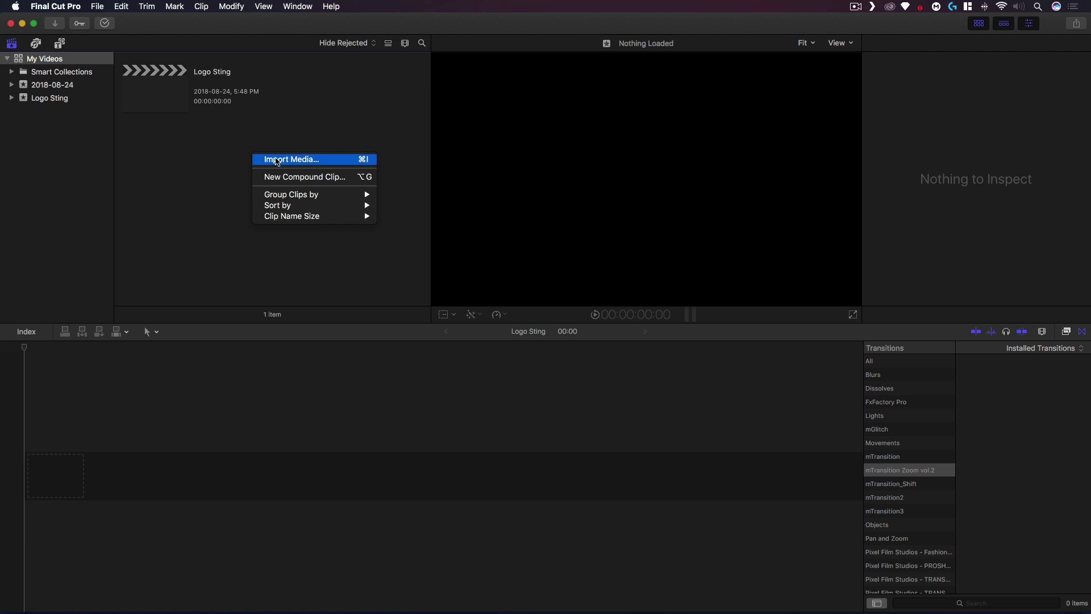
click(278, 161)
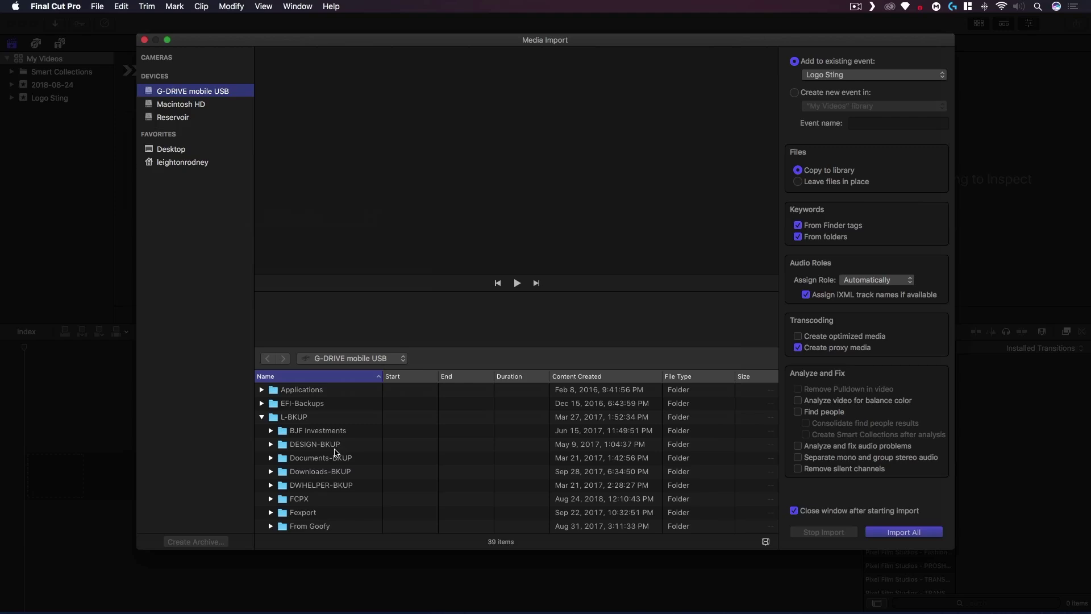
scroll(336, 453, down, 15)
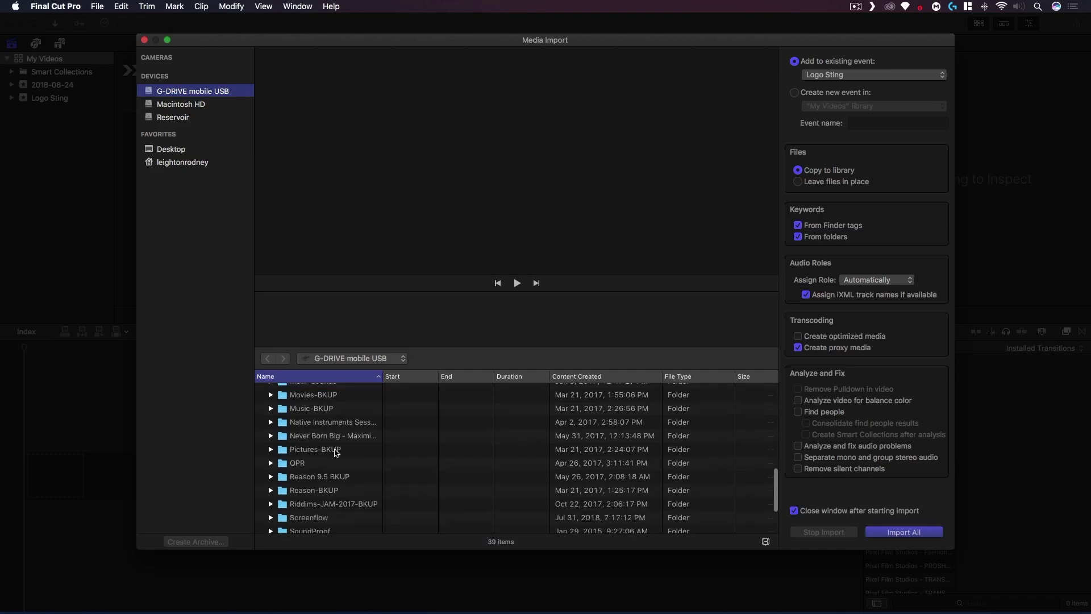
click(298, 462)
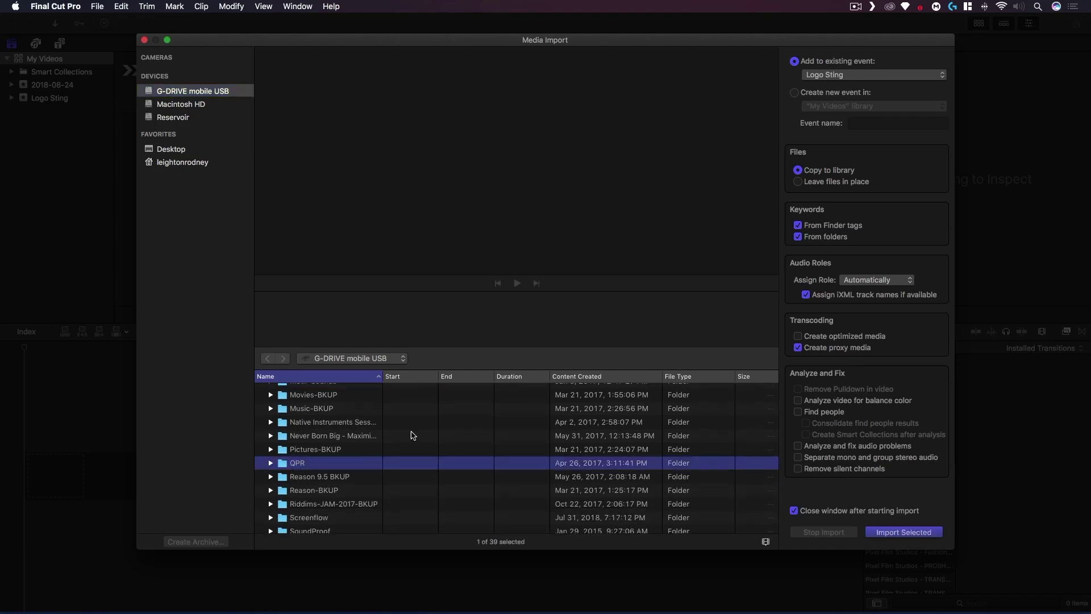
key(super+Down)
scroll(323, 445, down, 5)
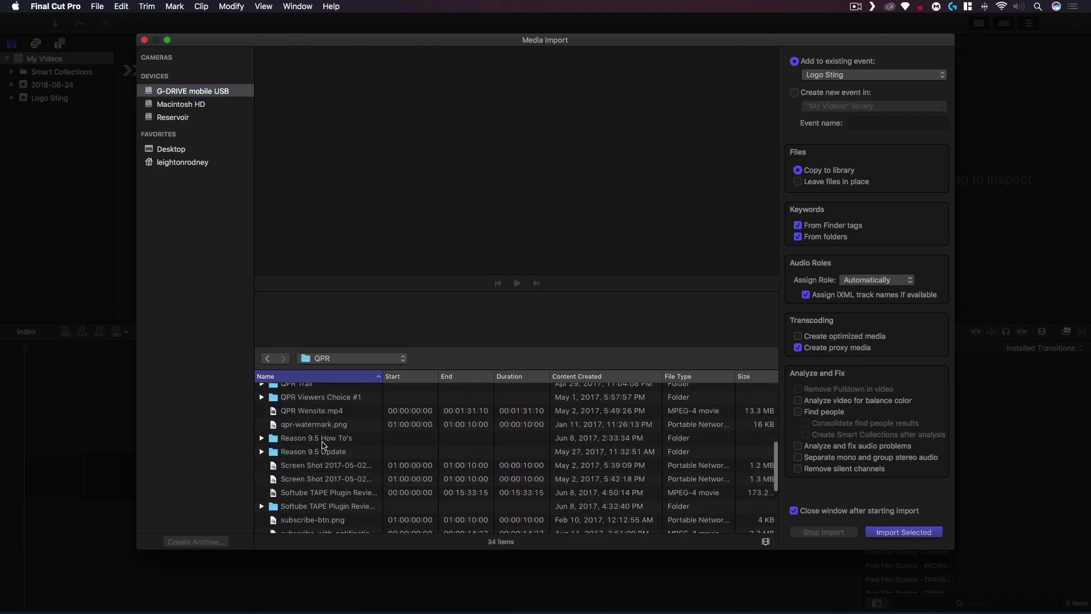
scroll(322, 443, down, 5)
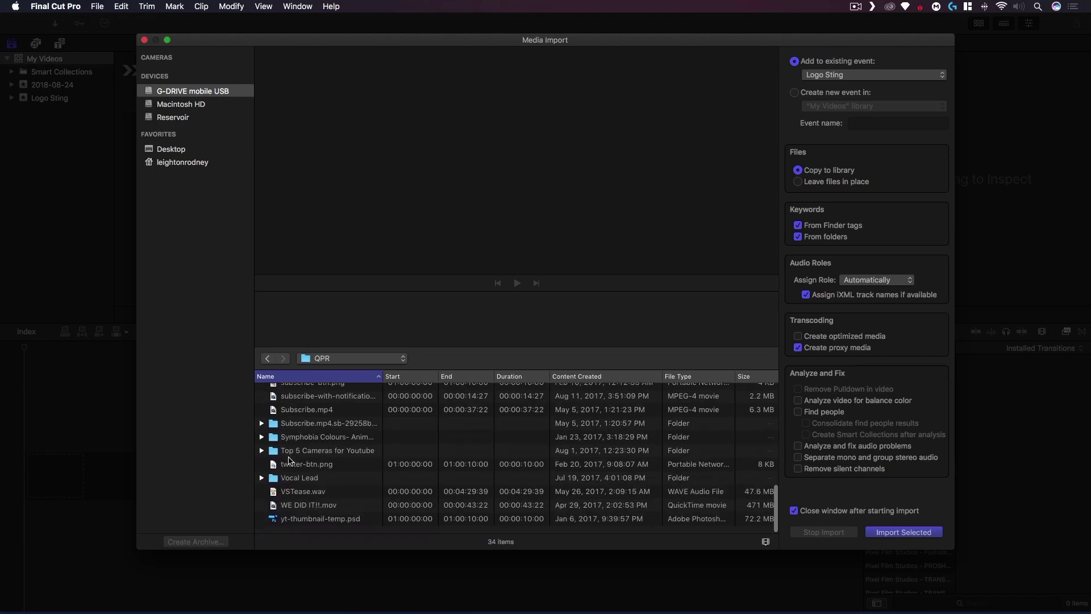
scroll(289, 461, up, 8)
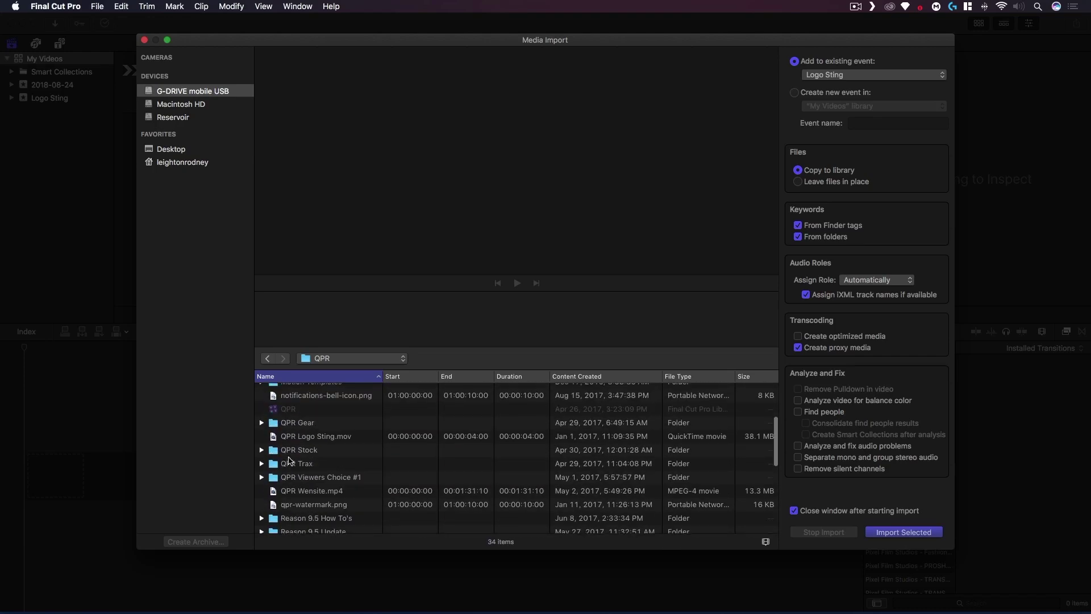
click(318, 439)
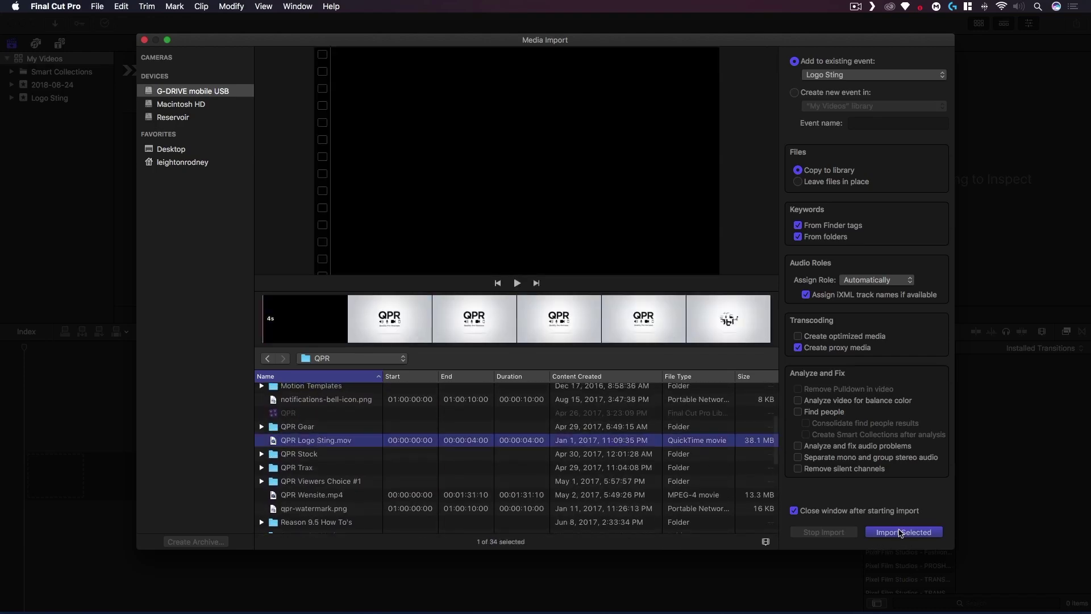
click(901, 532)
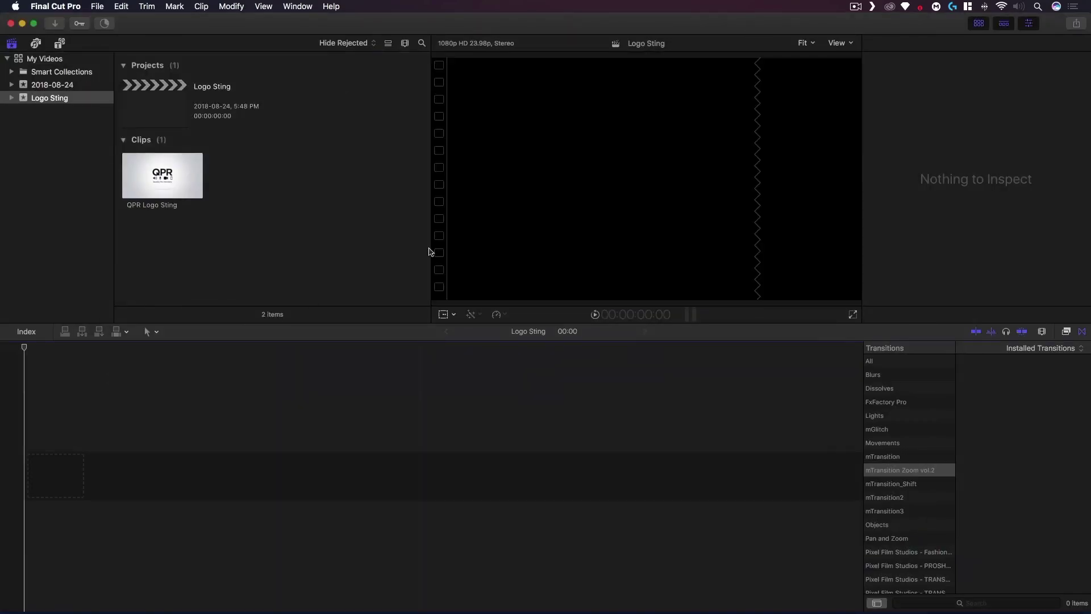
Place the QPR Logo Sting clip at the start of the Logo Sting timeline and play it.
click(150, 193)
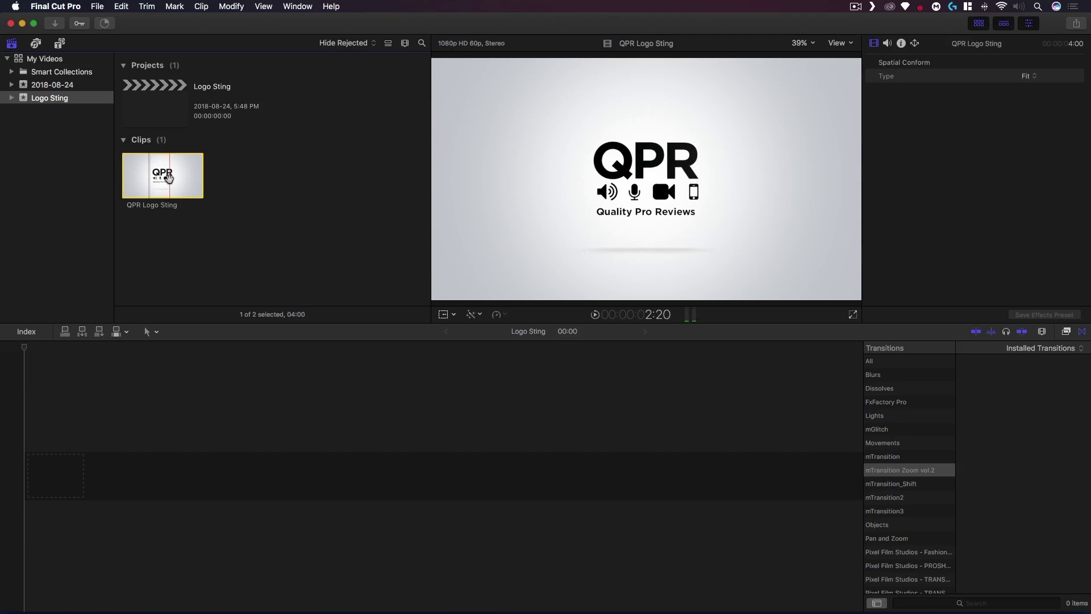
drag(168, 178, 34, 476)
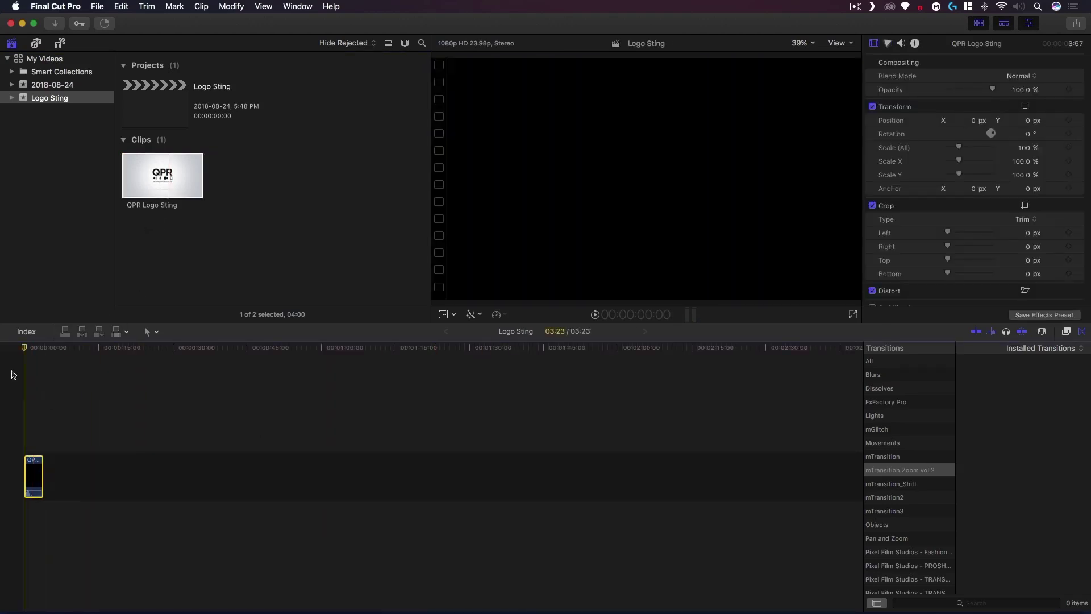
click(14, 374)
key(space)
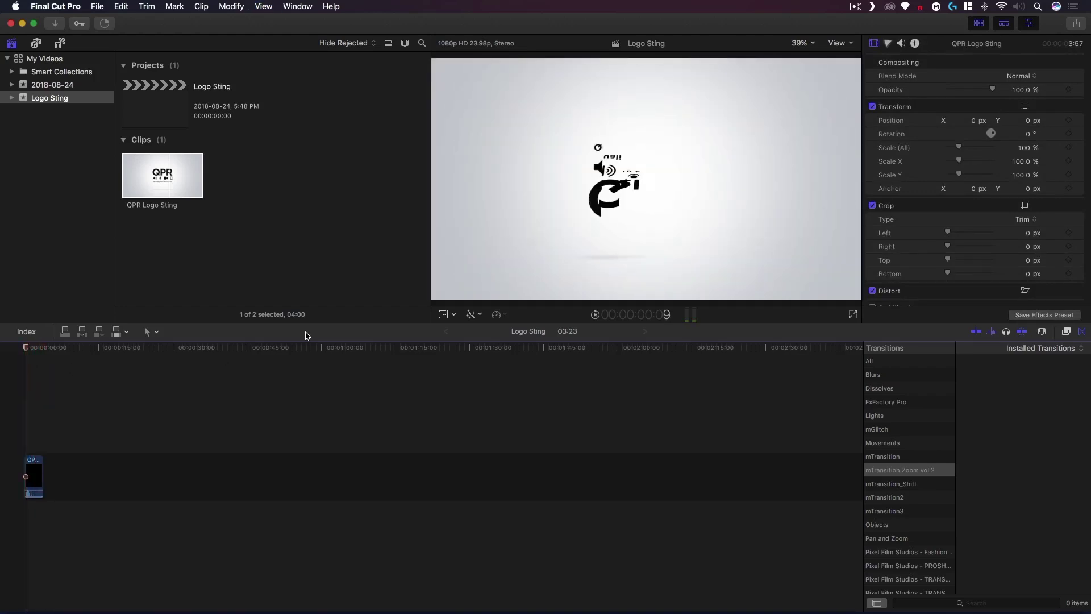
Show the clip in the viewer, then view the My Videos library properties.
click(303, 364)
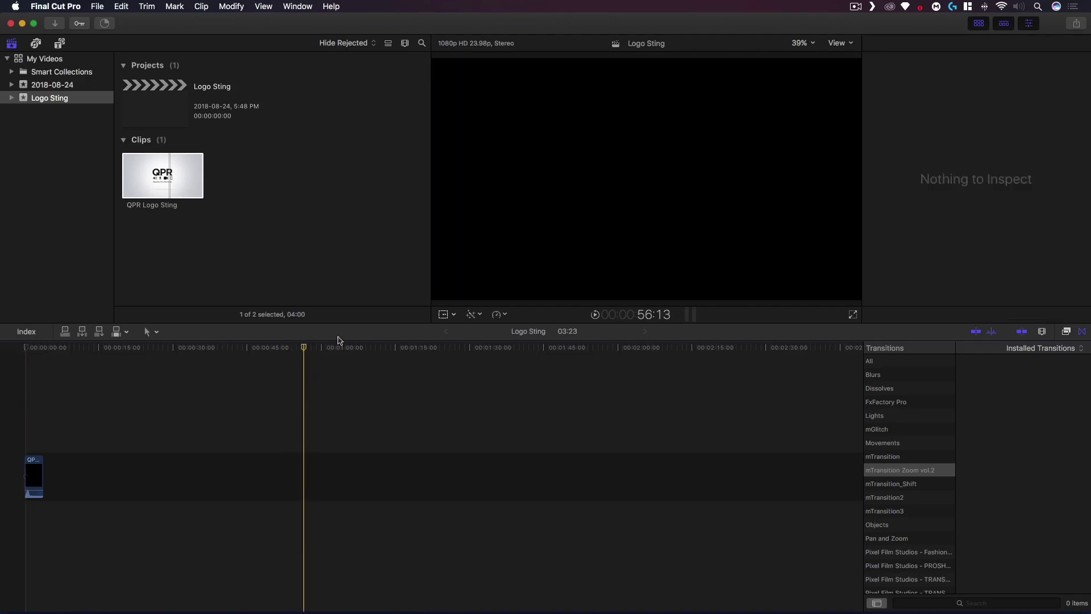
click(230, 237)
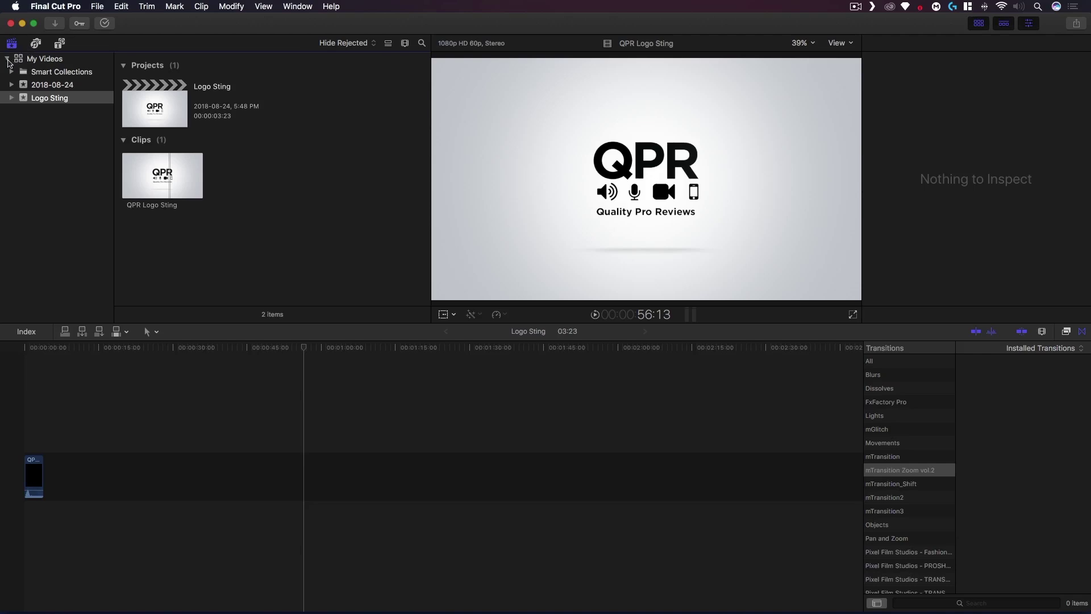
click(8, 62)
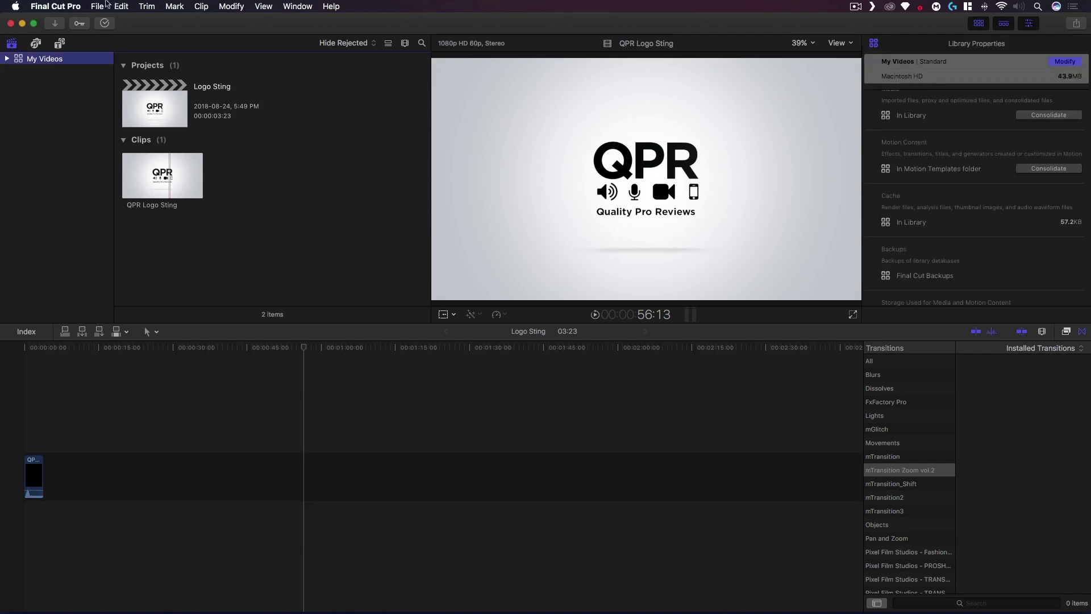
Start a new library named My Videos in the G-DRIVE > L-BKUP > FCPX folder.
click(98, 6)
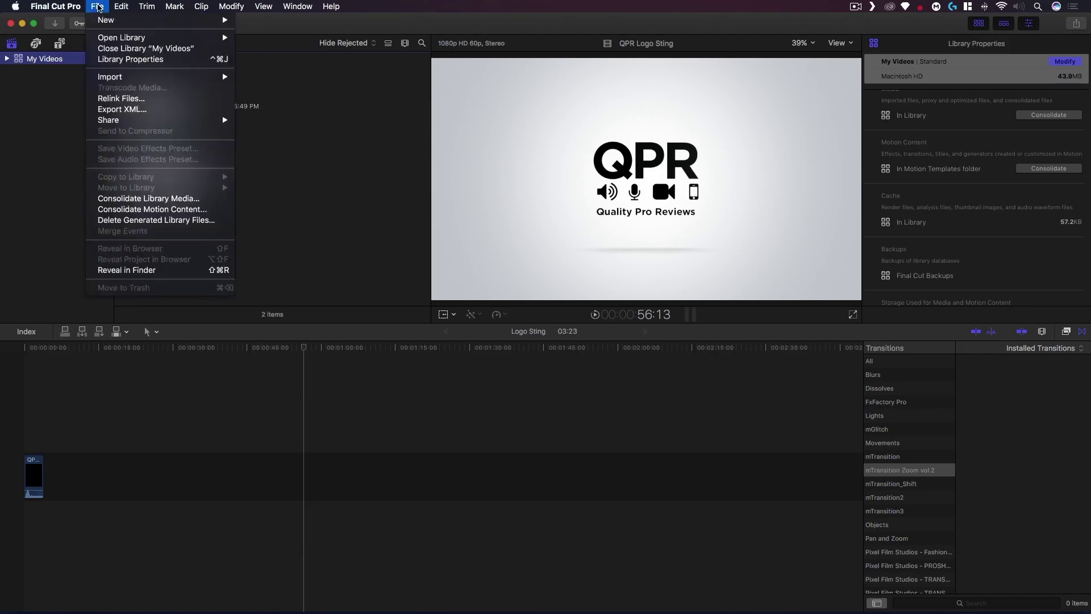
mouse_move(106, 20)
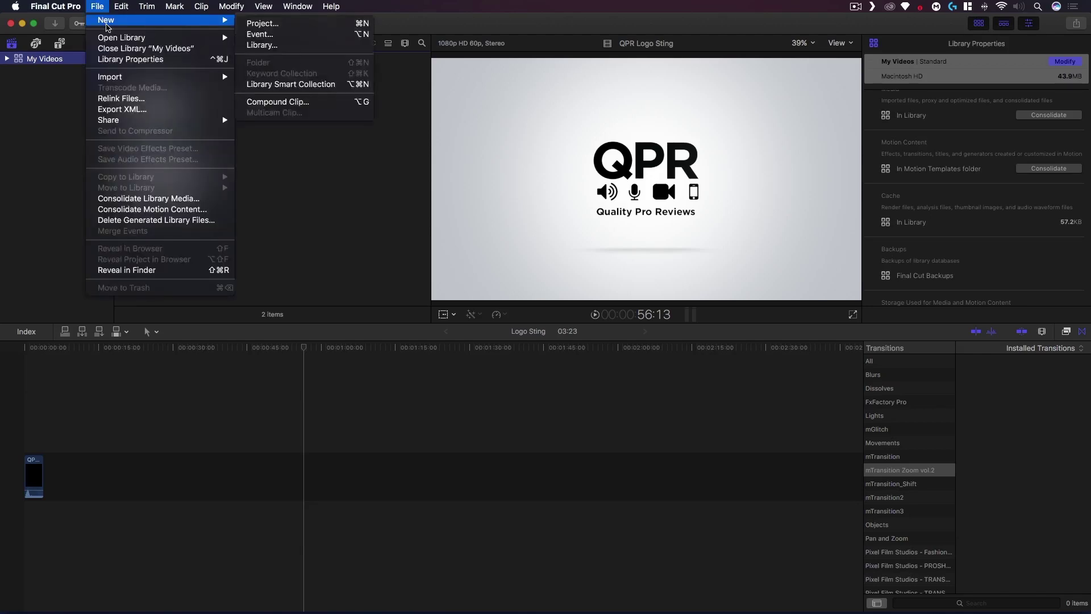
click(275, 45)
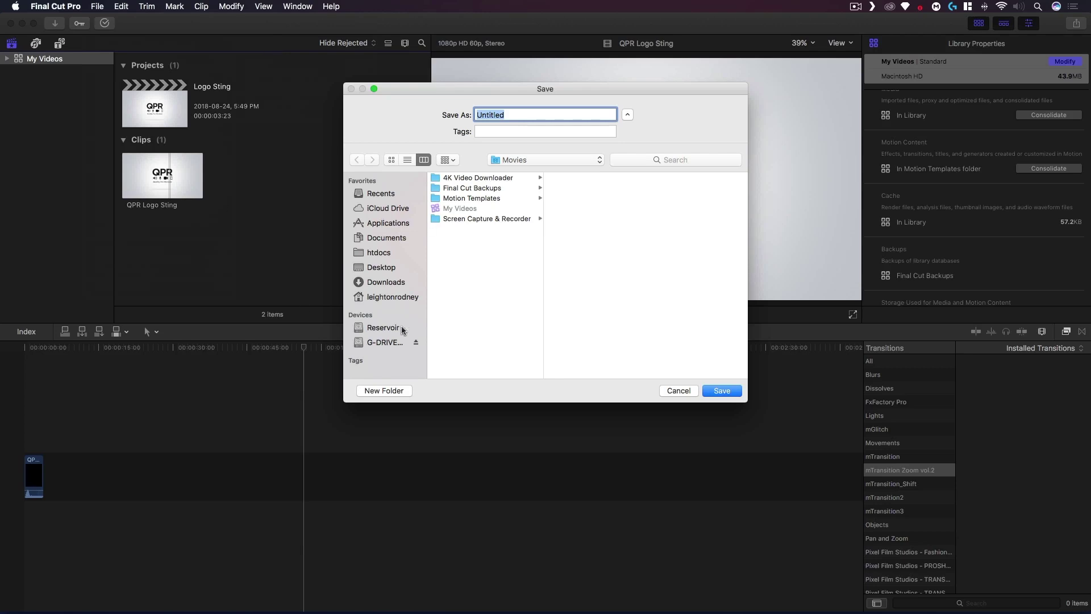
click(380, 343)
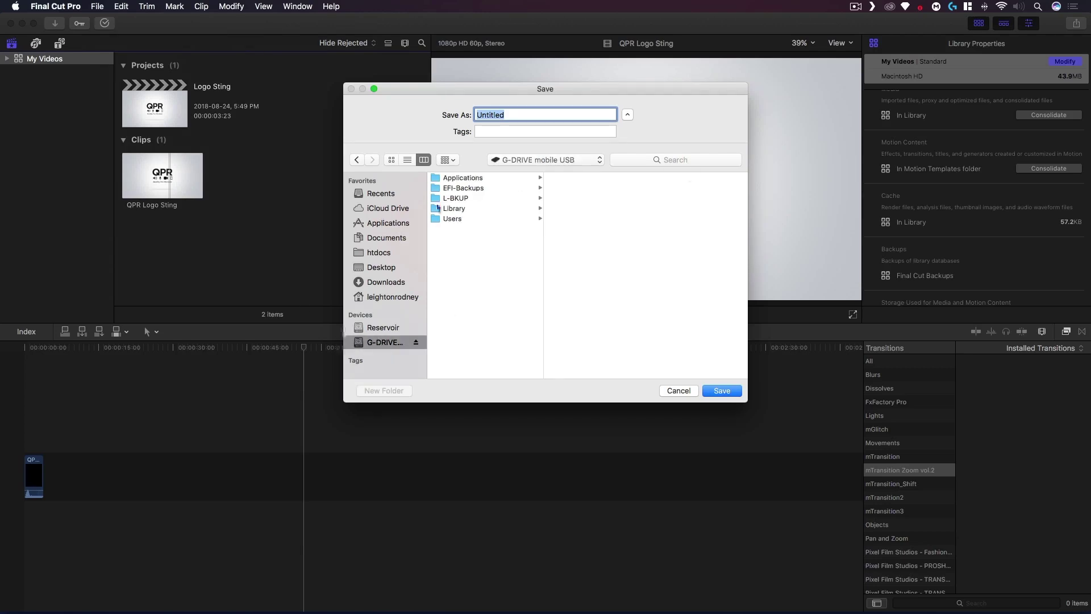
click(461, 198)
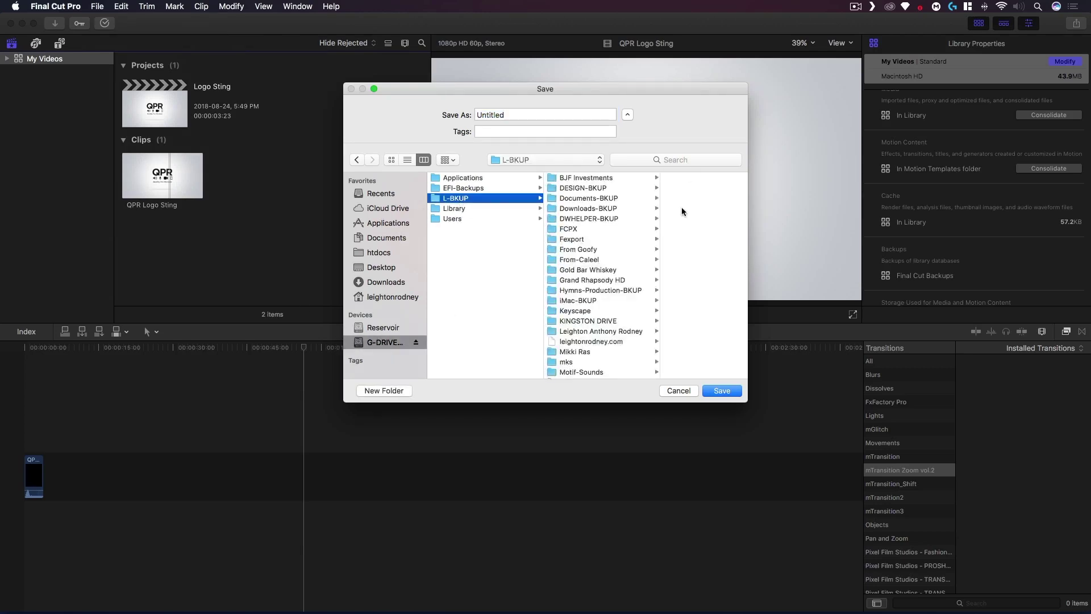
click(568, 230)
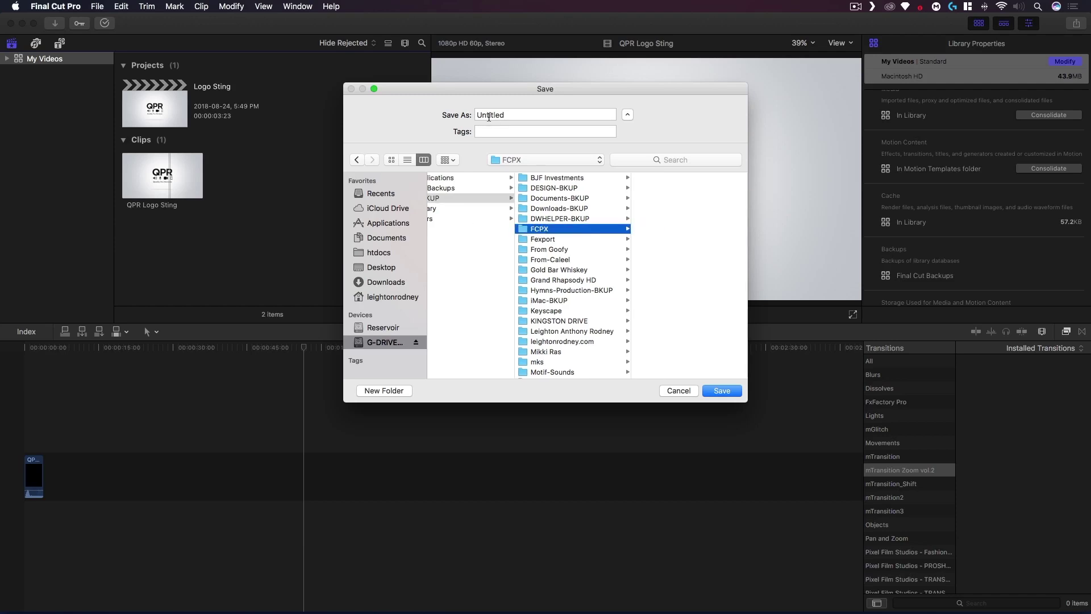
double_click(527, 118)
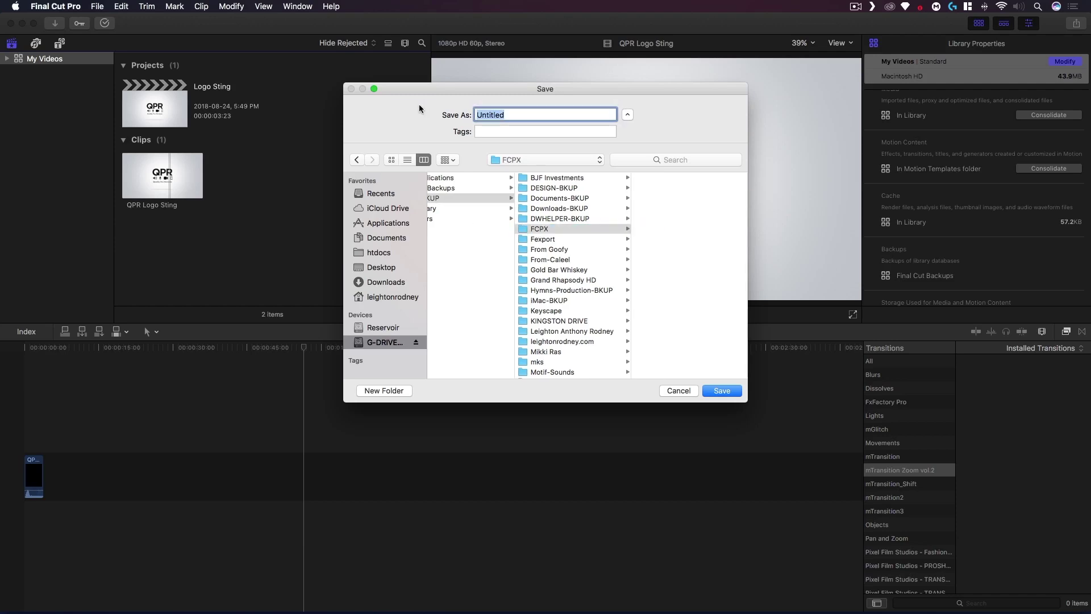
text(My)
text( CVideos)
Save the new FCPX library, then expand and select the original My Videos library.
click(721, 391)
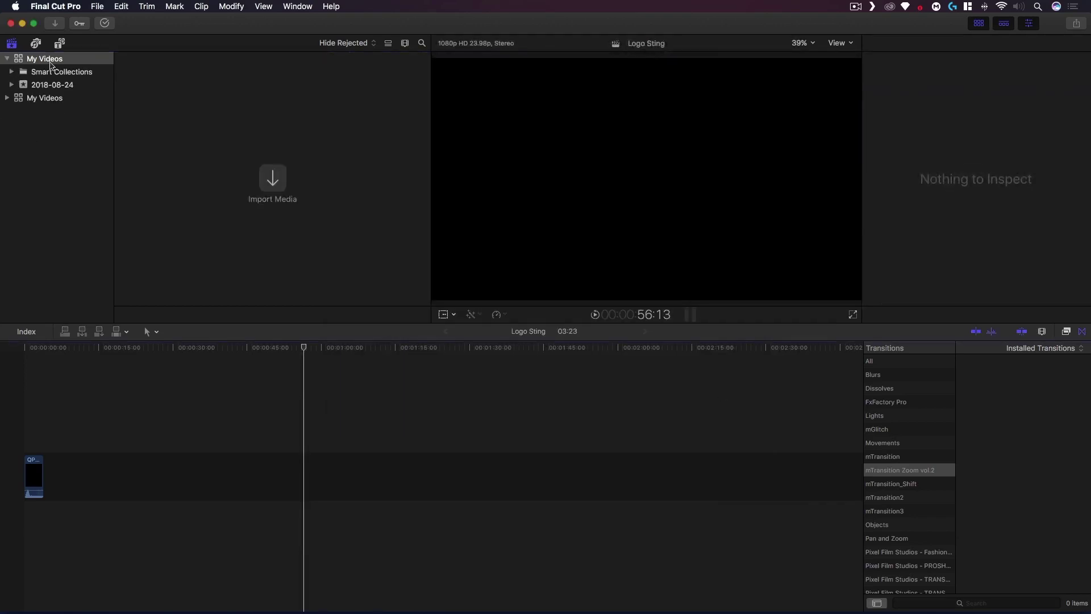
mouse_move(43, 101)
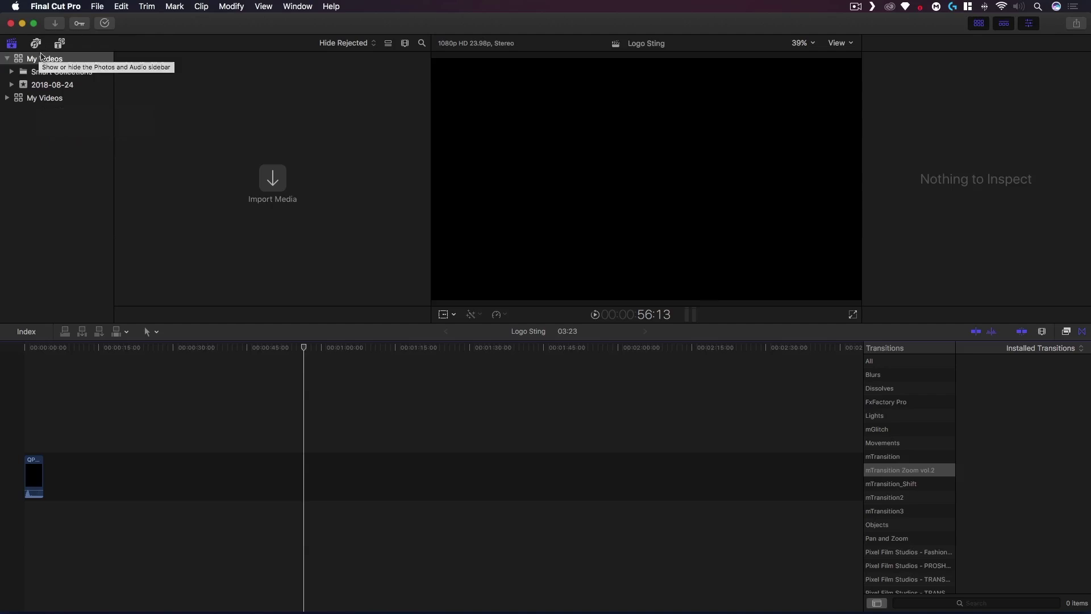
mouse_move(45, 61)
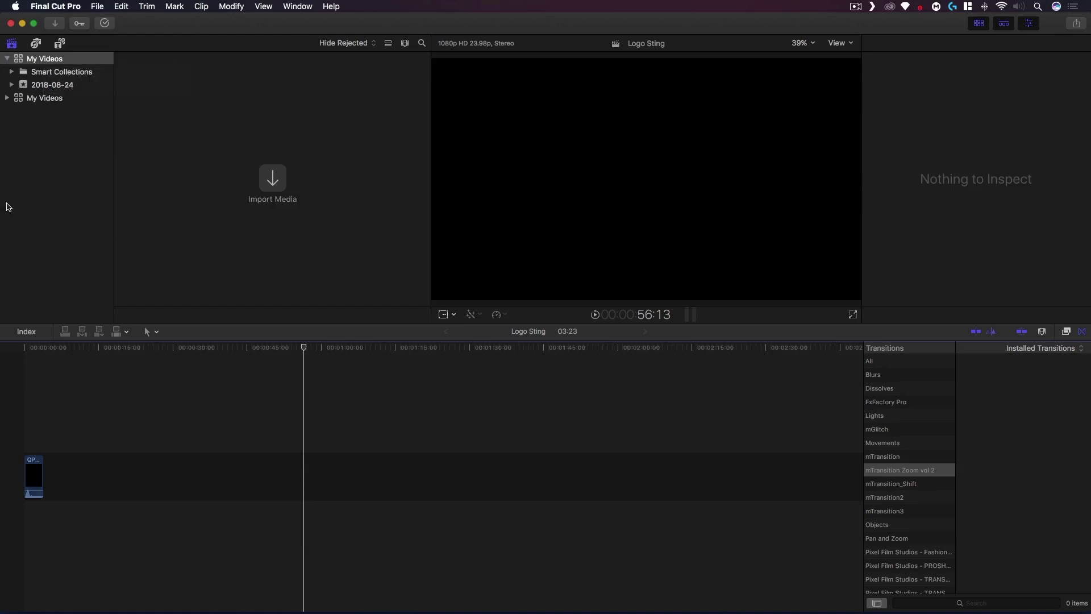
click(7, 100)
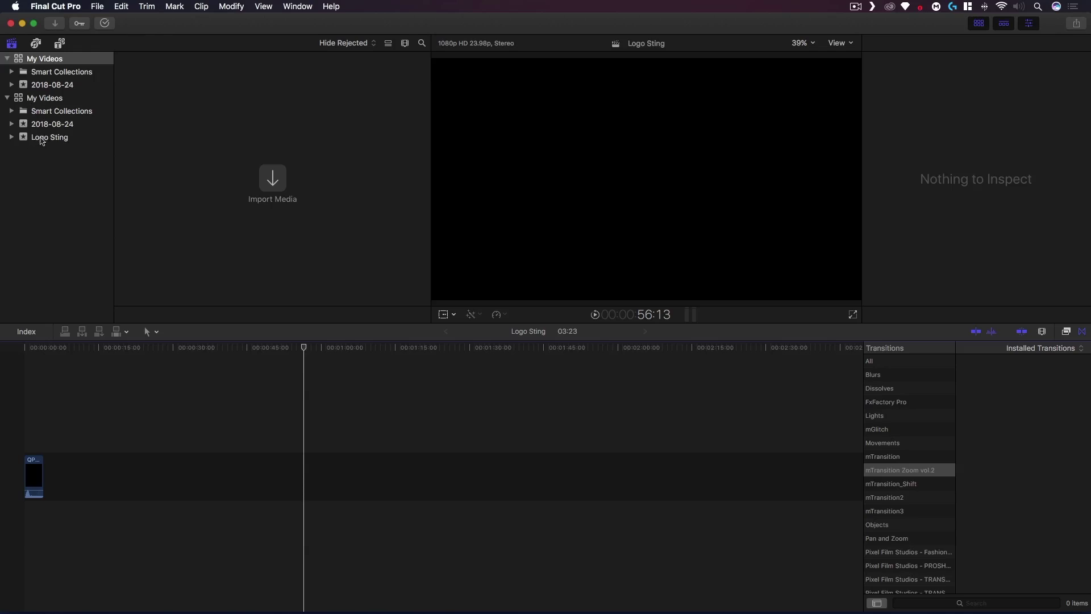
click(44, 97)
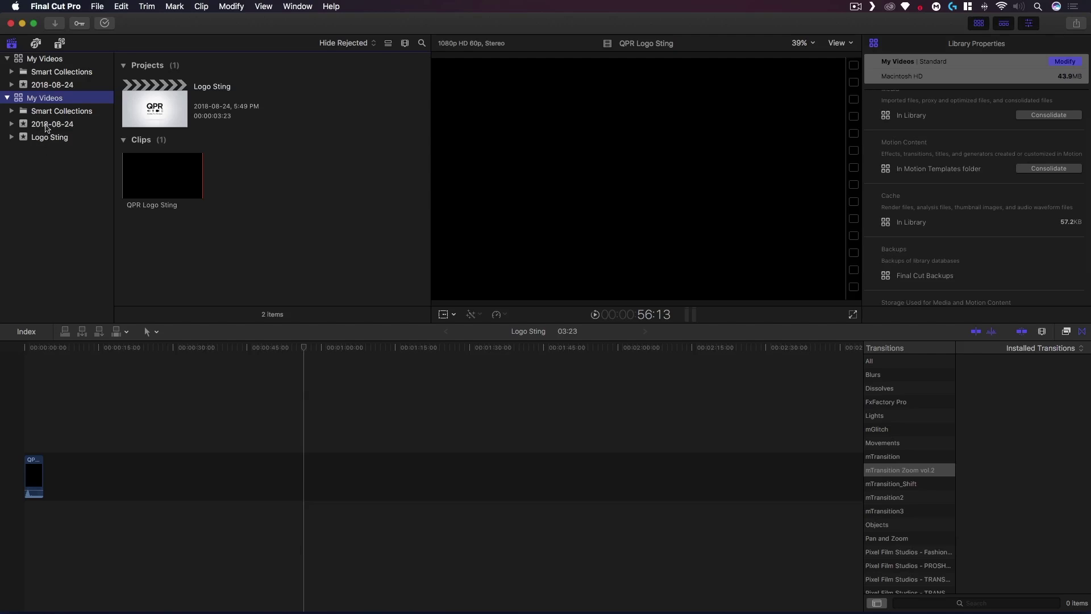
Select the 2018-08-24 and Logo Sting events together in the original library.
click(47, 126)
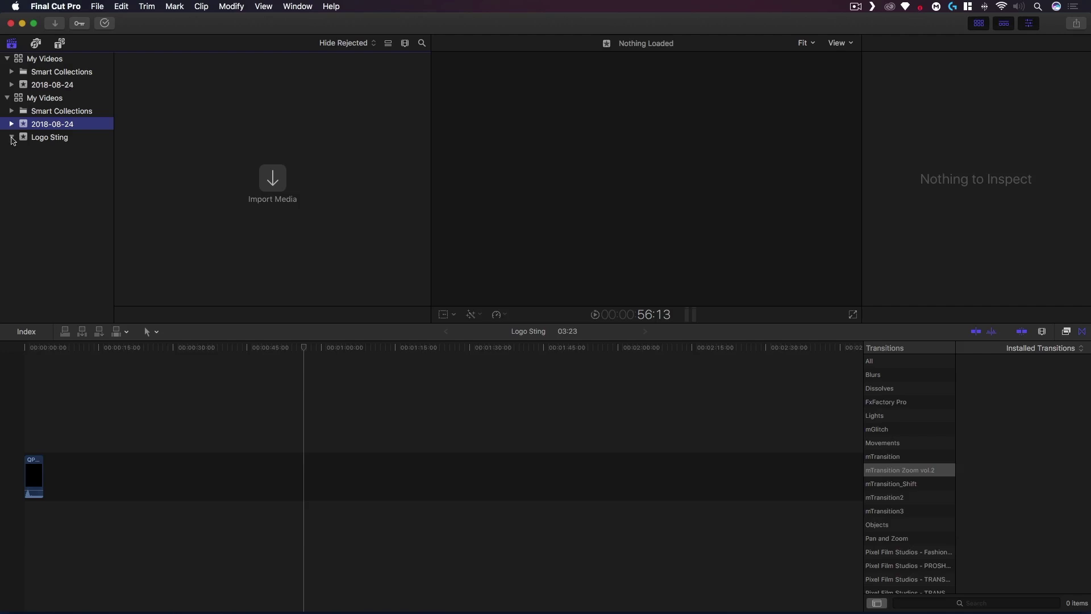
click(66, 140)
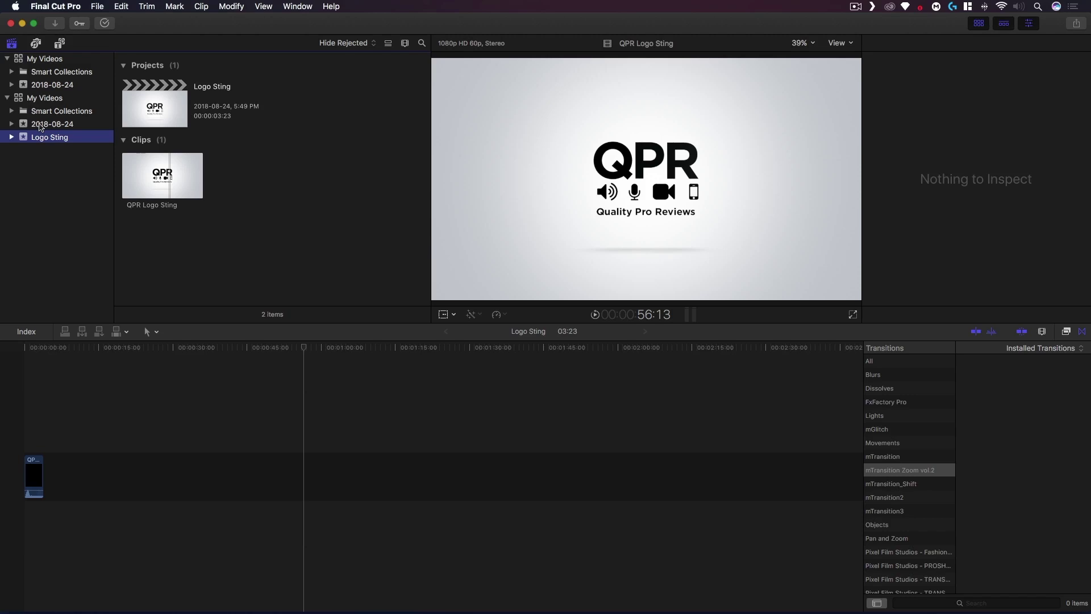
super+click(39, 126)
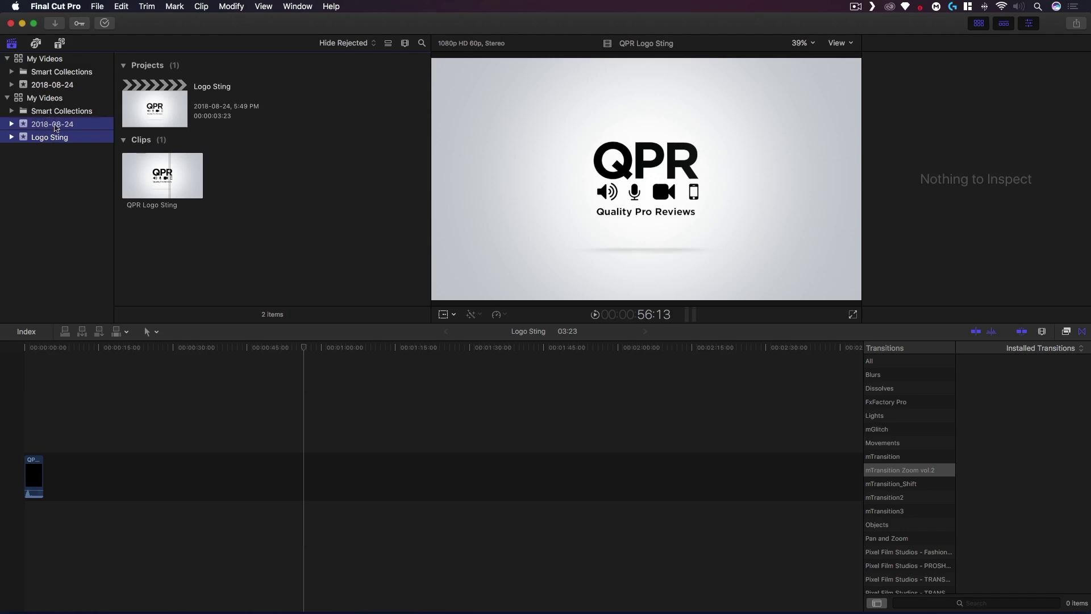
Copy both events to the new My Videos library, keeping optimized and proxy media.
click(97, 7)
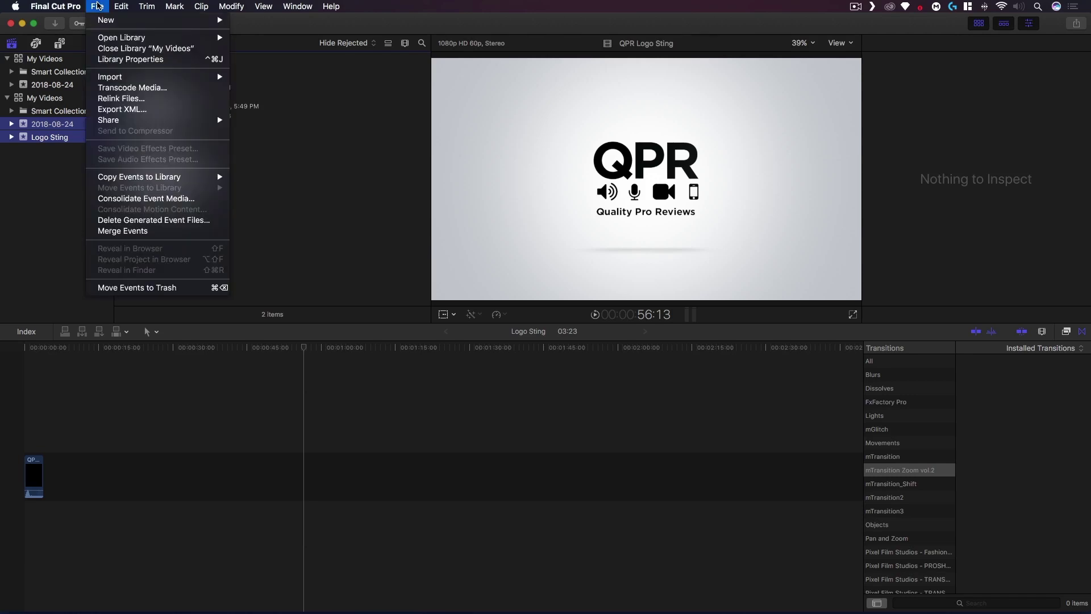
mouse_move(129, 177)
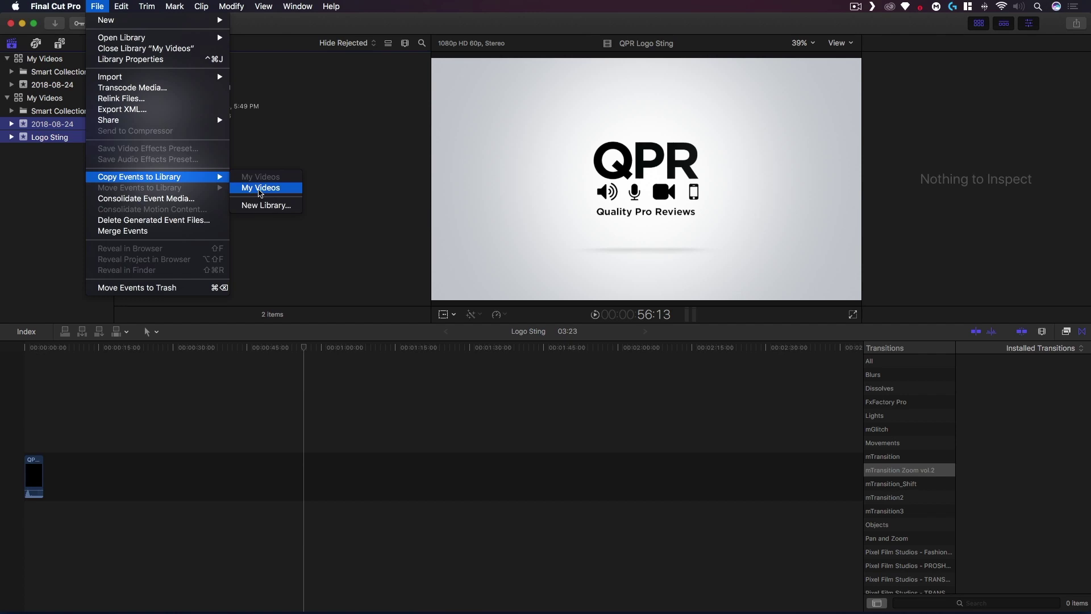
click(261, 190)
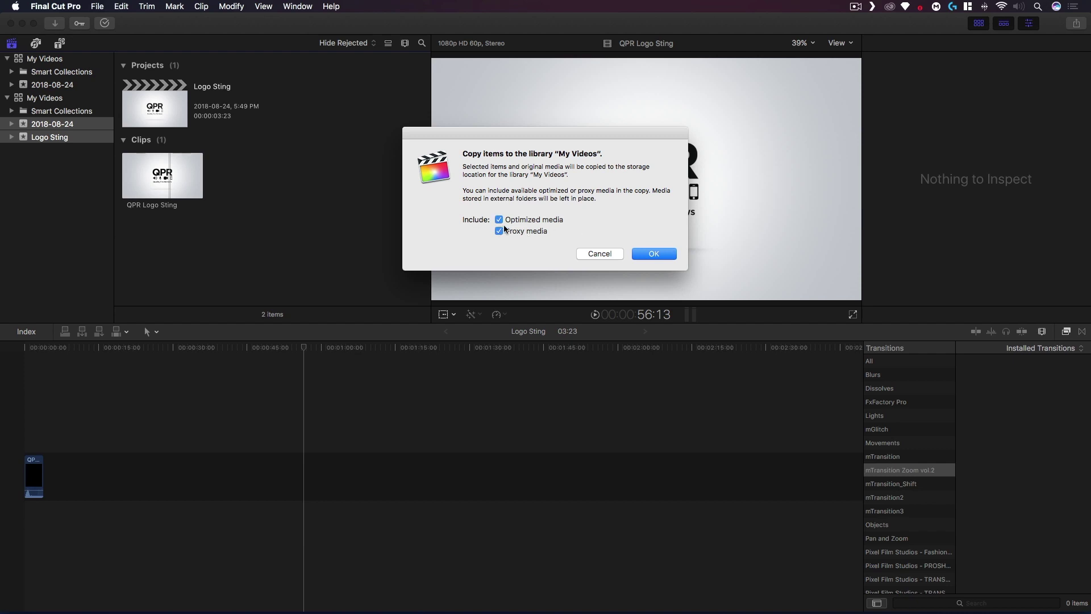
click(645, 255)
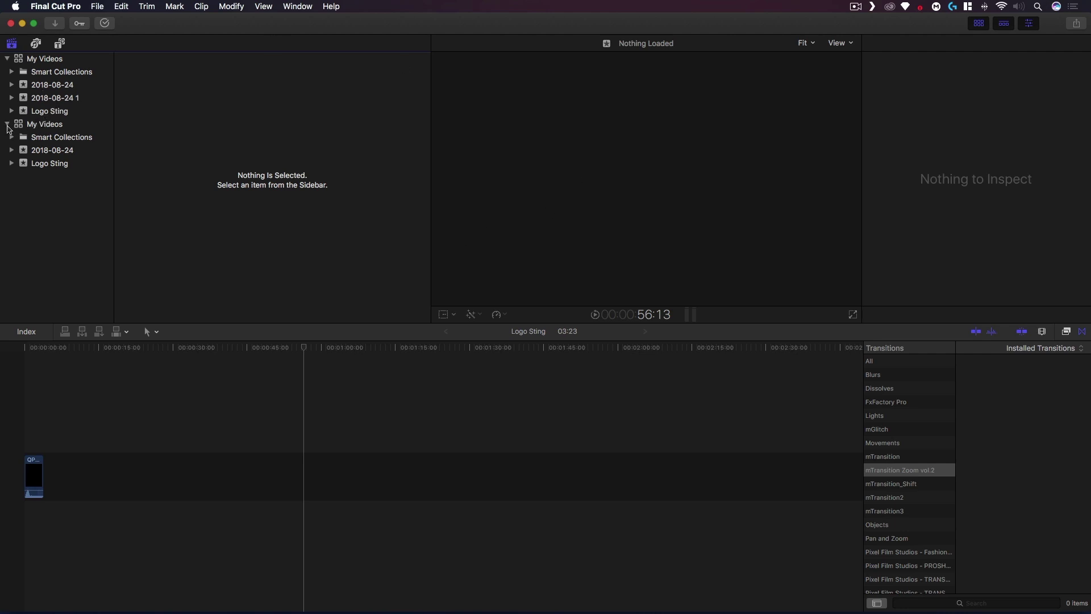
Browse the copied Logo Sting, 2018-08-24 1 and 2018-08-24 events in the new library.
click(8, 125)
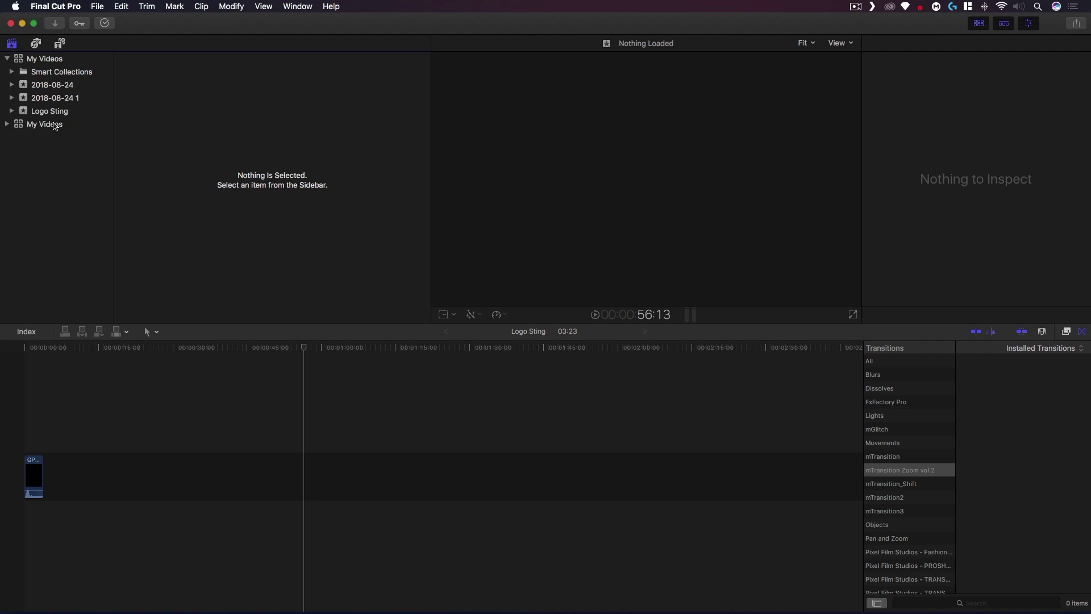
click(59, 111)
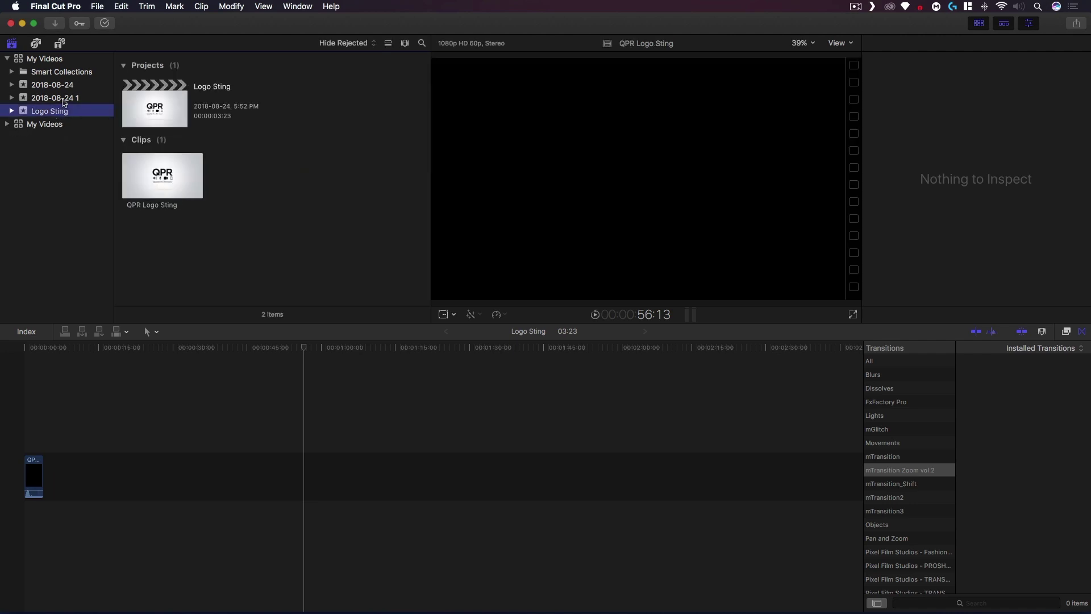
click(64, 100)
click(62, 87)
click(61, 98)
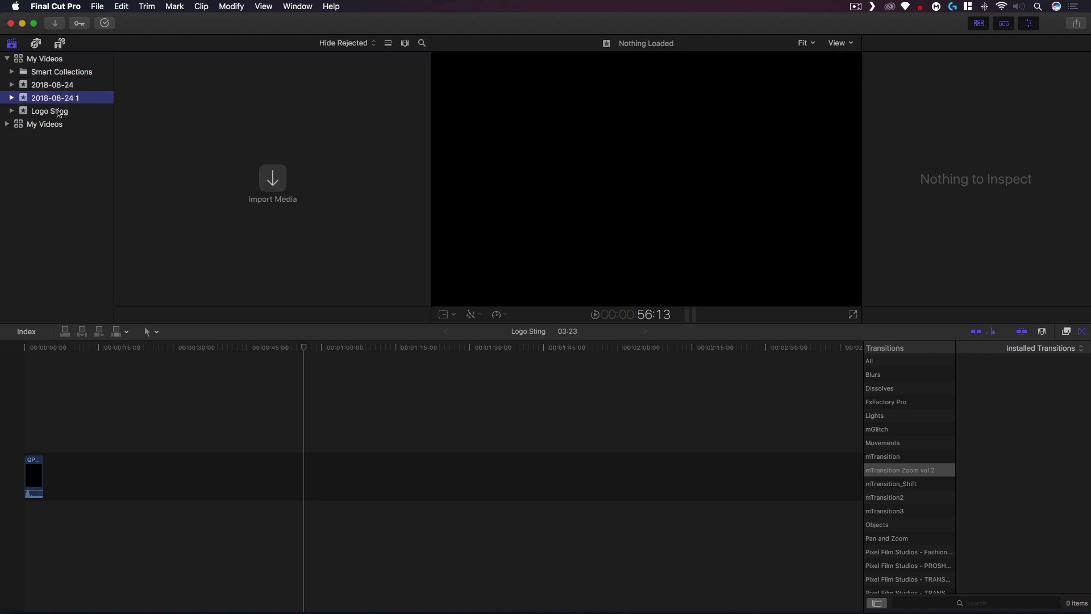
click(57, 85)
click(57, 99)
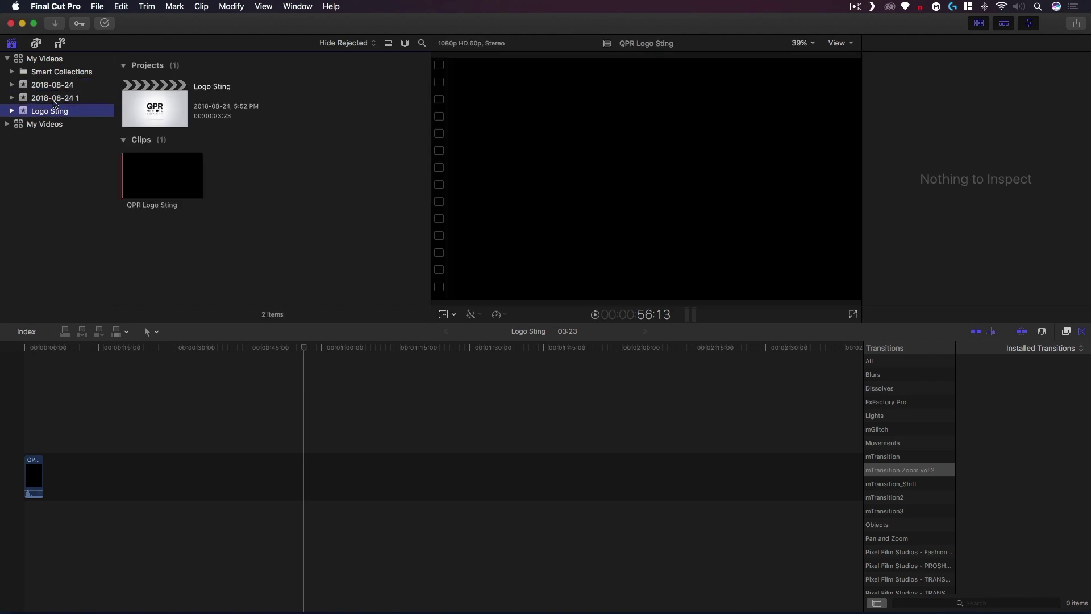
click(51, 85)
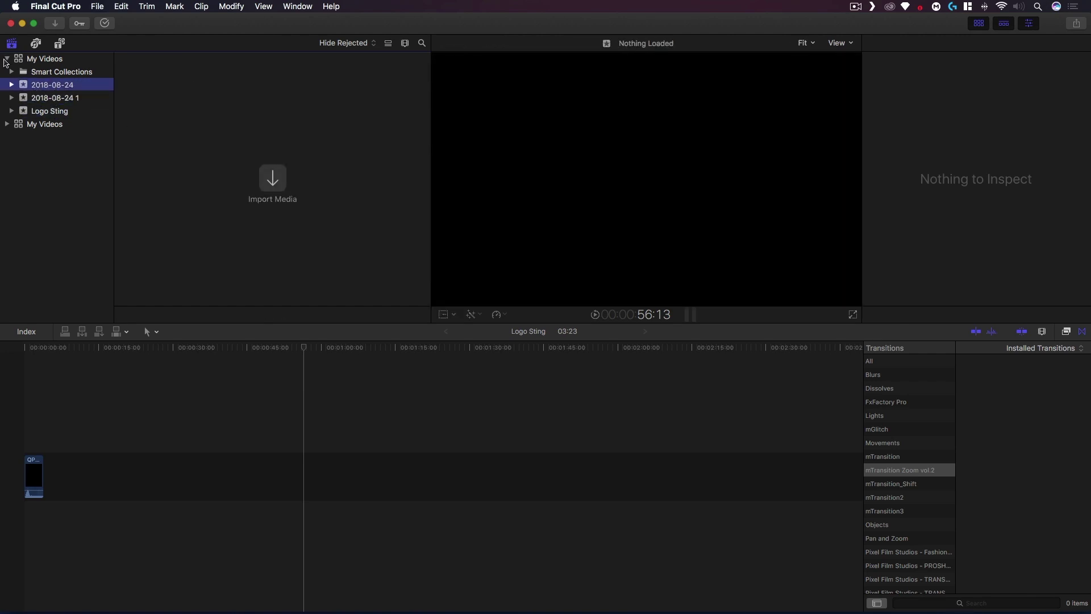
click(7, 59)
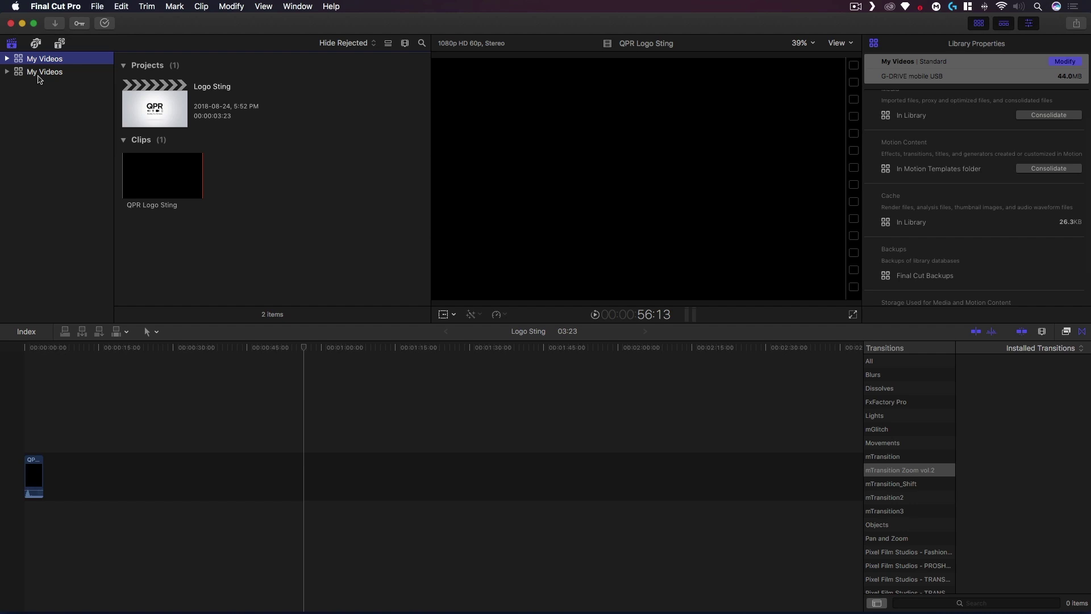
Select the second My Videos library to check its Macintosh HD location.
mouse_move(48, 77)
click(44, 74)
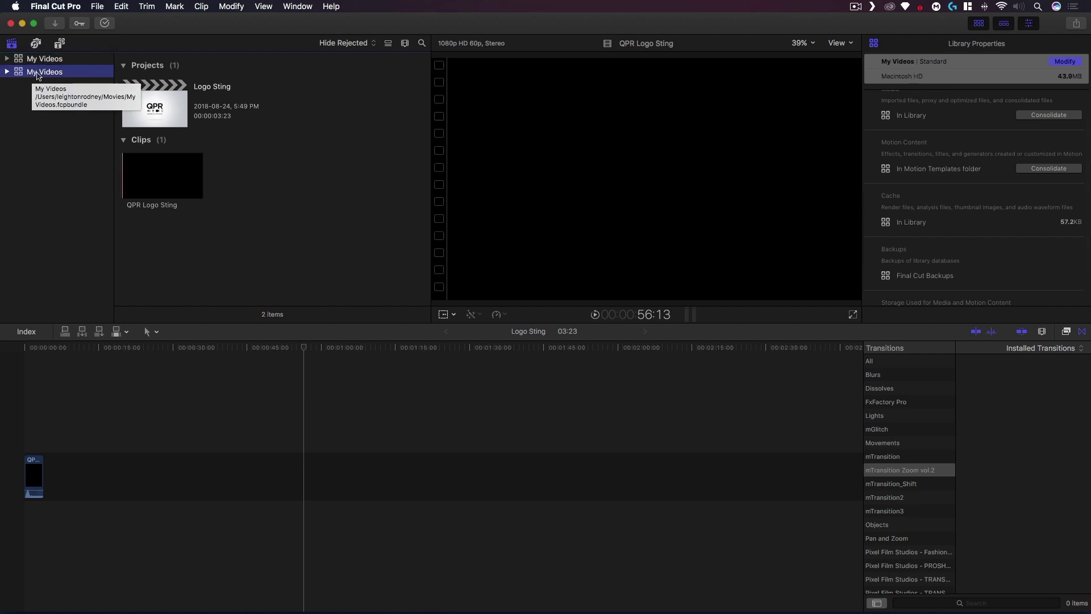
right_click(38, 76)
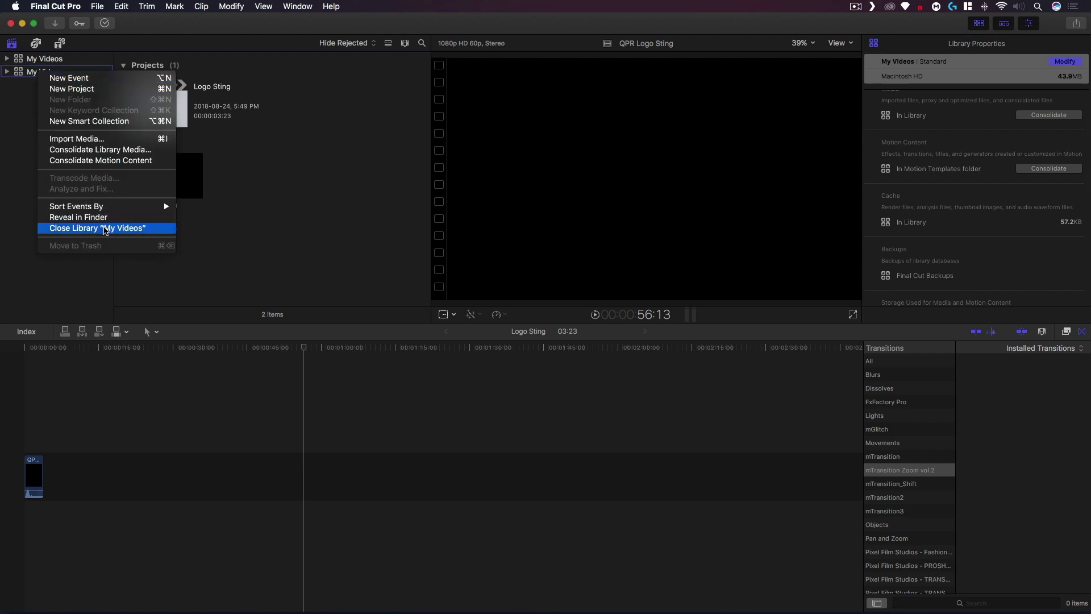
Close the Macintosh HD My Videos library.
click(106, 228)
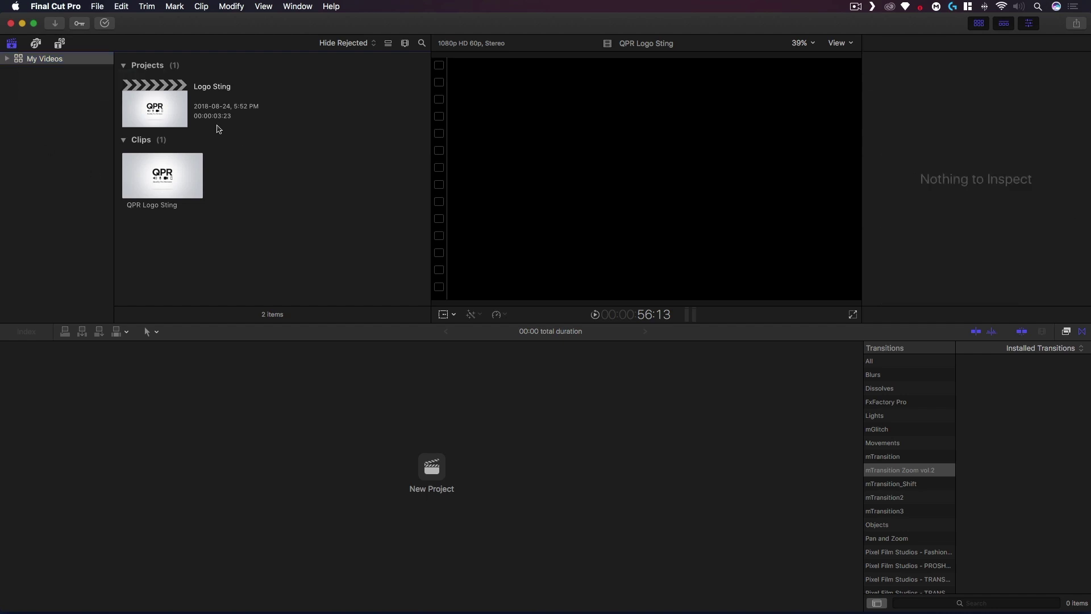
Open the Logo Sting project and blade the QPR Logo Sting clip at the playhead.
click(148, 104)
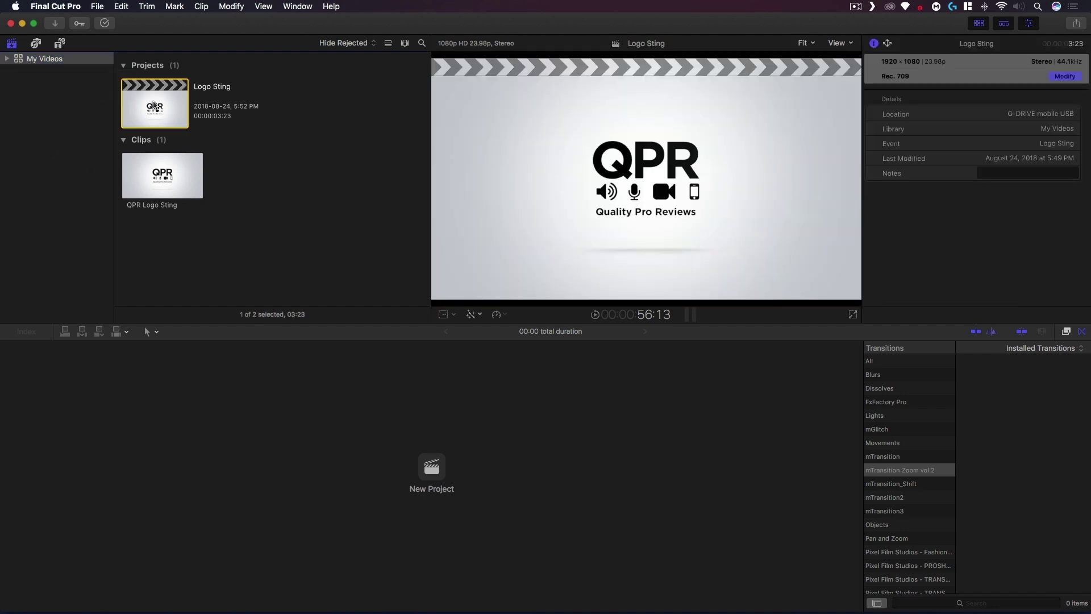
double_click(154, 105)
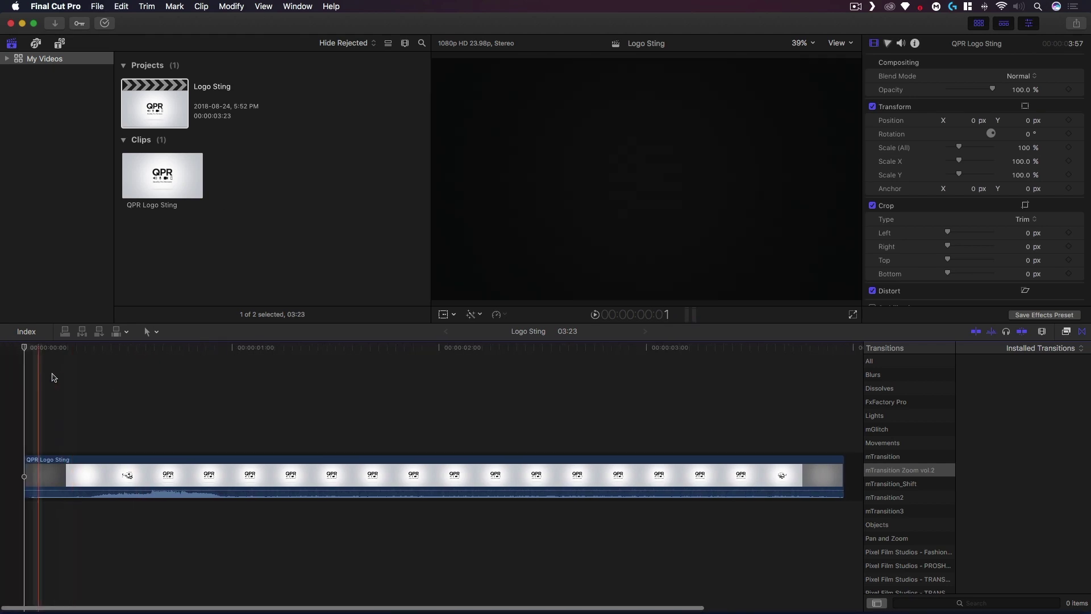
click(265, 392)
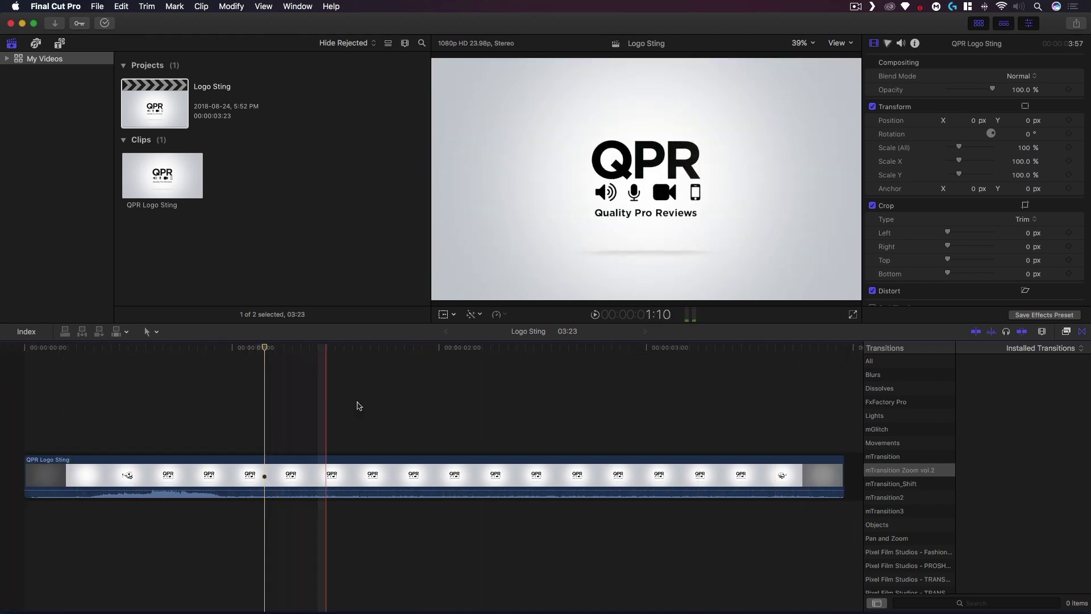
click(361, 405)
key(super+b)
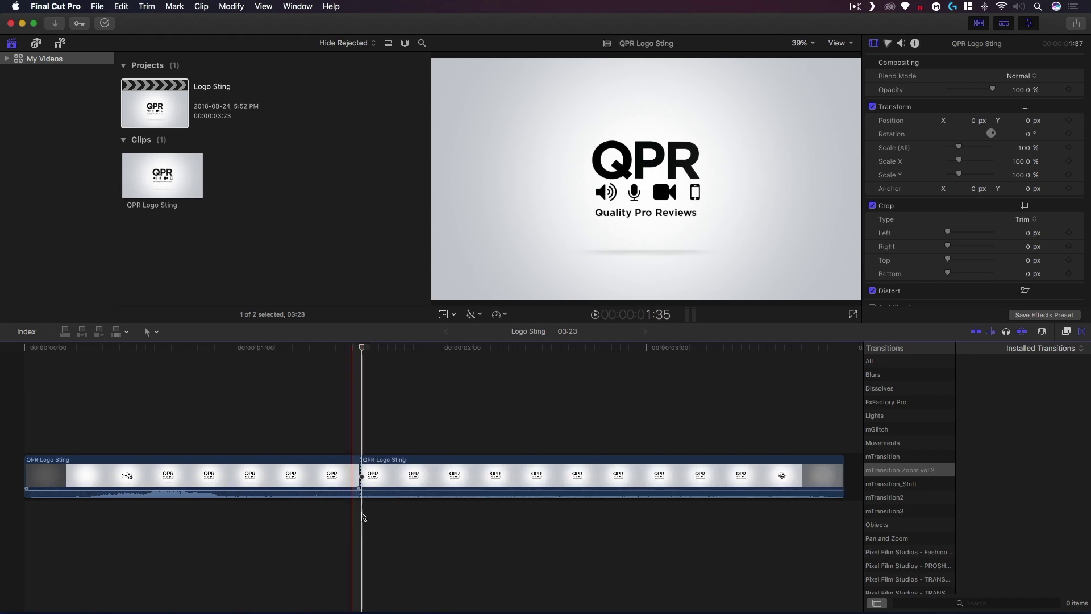
Trim both clip segments so the project runs 00:21, then play it back.
drag(358, 469, 204, 469)
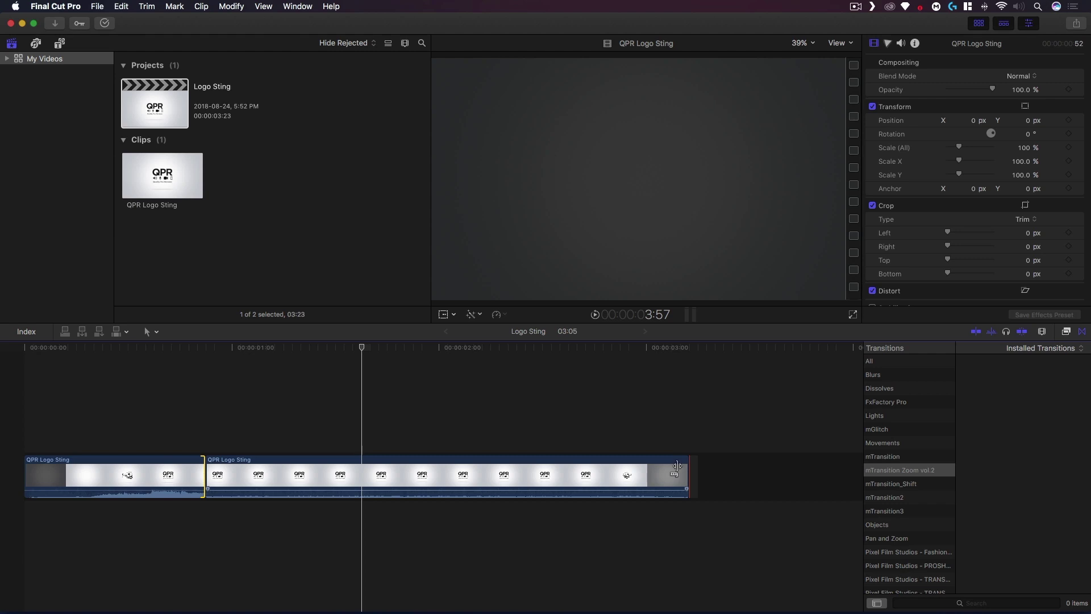
drag(682, 469, 310, 461)
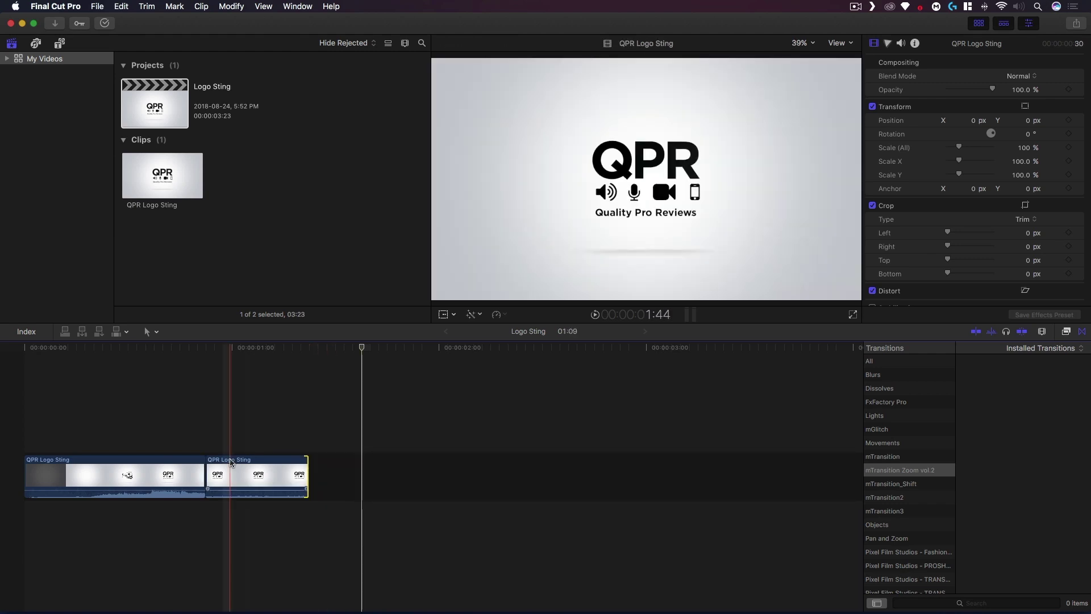
drag(204, 467, 100, 467)
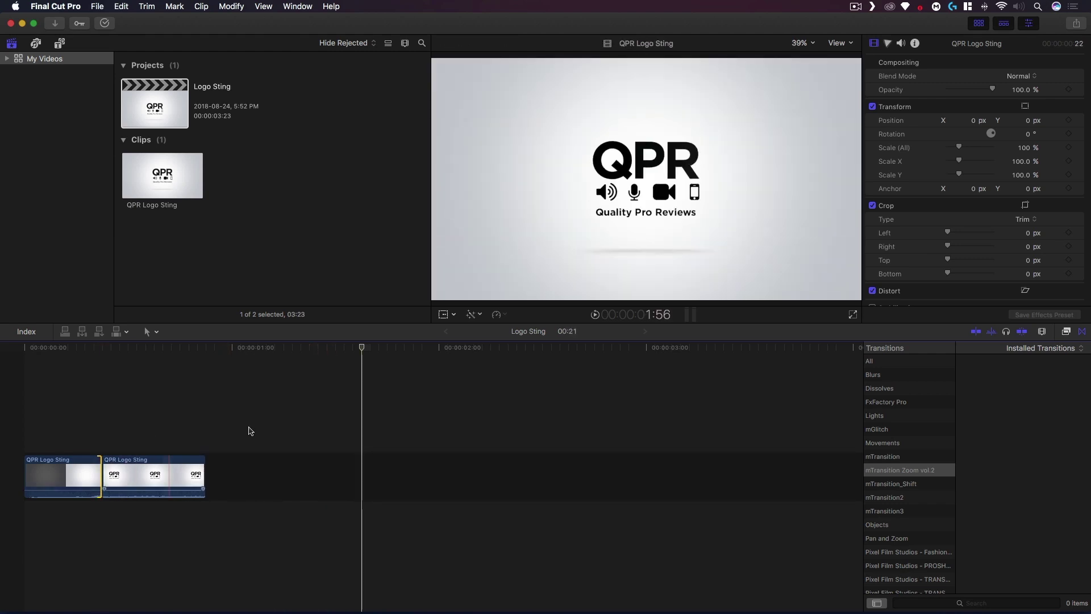
click(19, 385)
key(space)
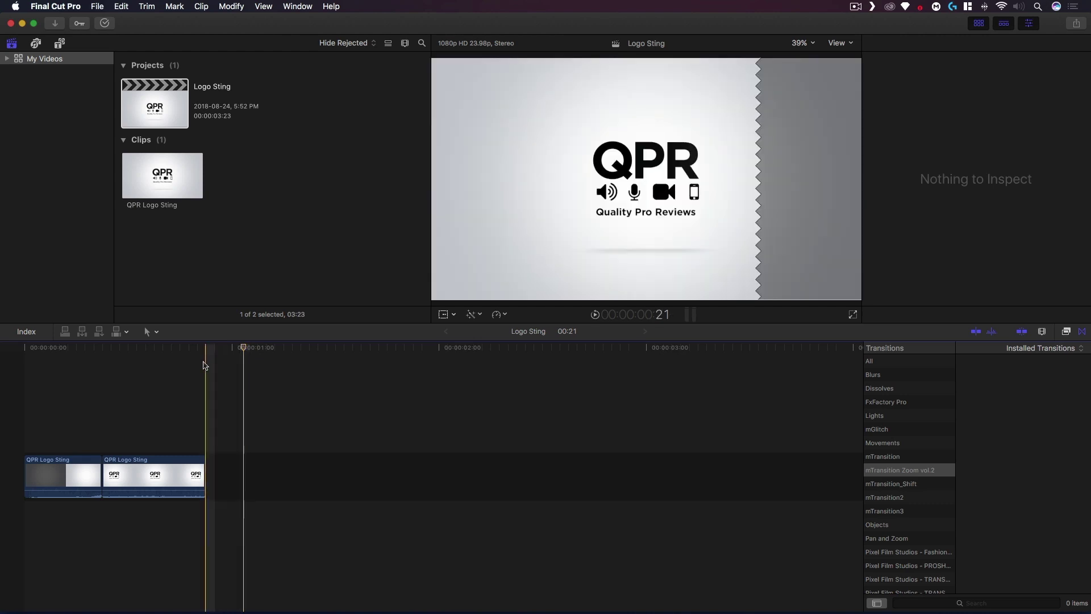
click(205, 366)
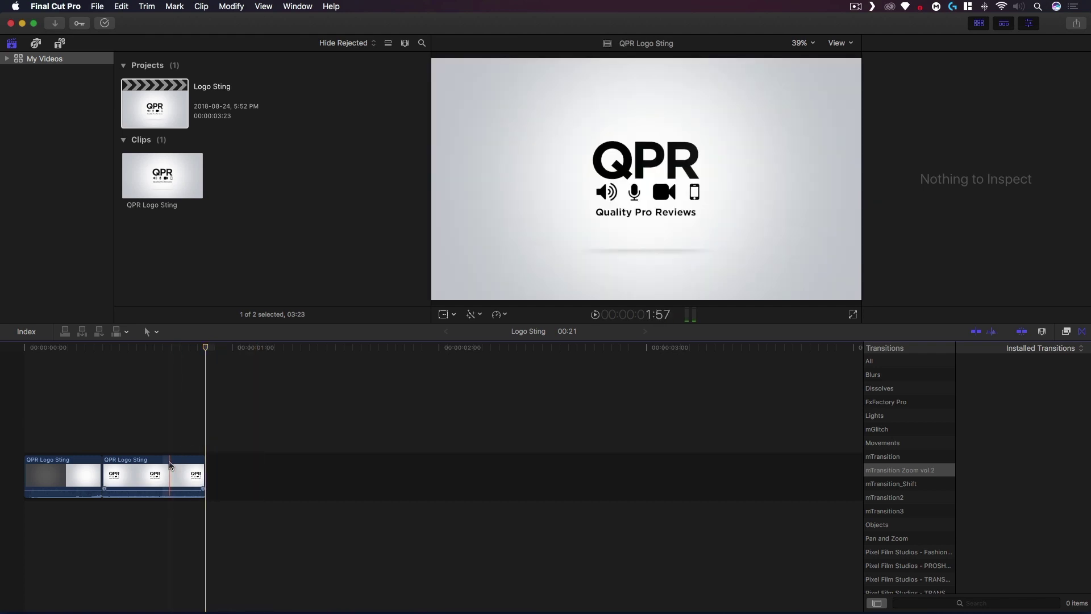
Deselect the Logo Sting project, now listed at 00:00:00:21 in the browser.
click(344, 236)
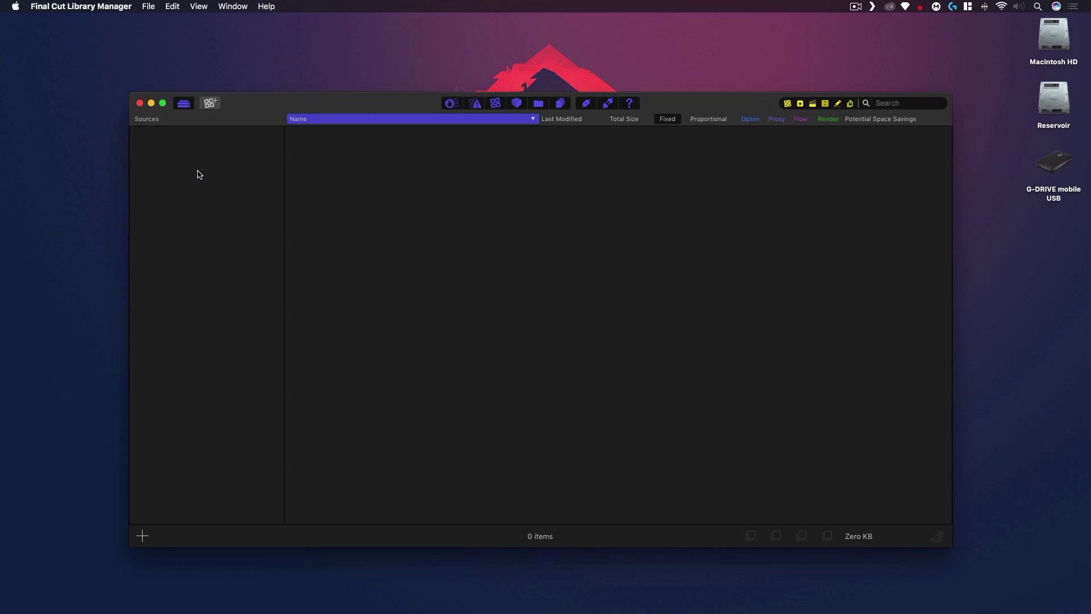
Open the File menu in Final Cut Library Manager.
click(149, 6)
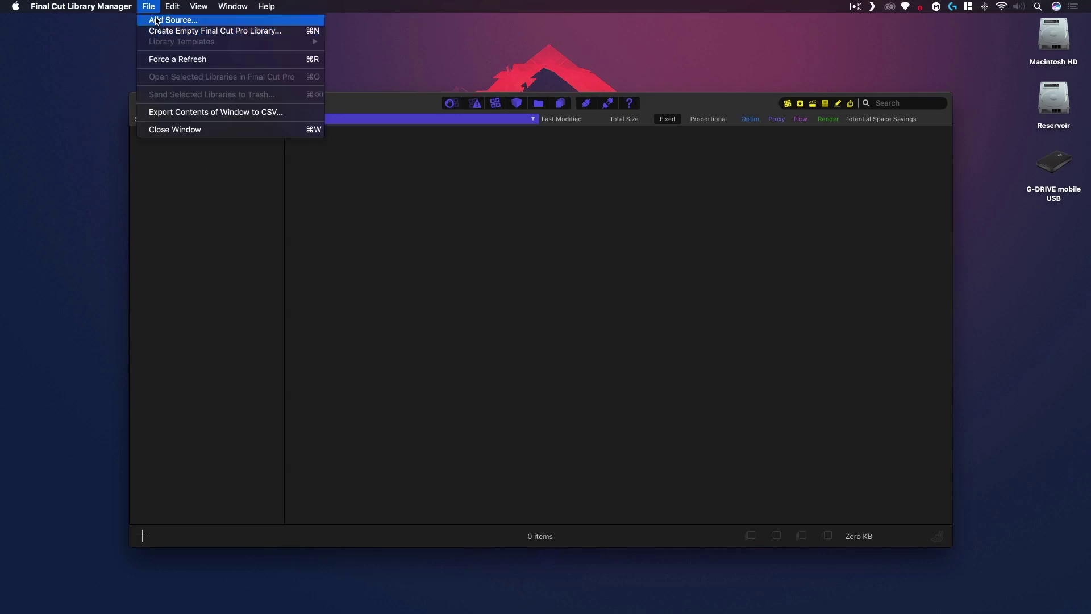
Add the My Videos library in the home Movies folder as a library source.
click(193, 212)
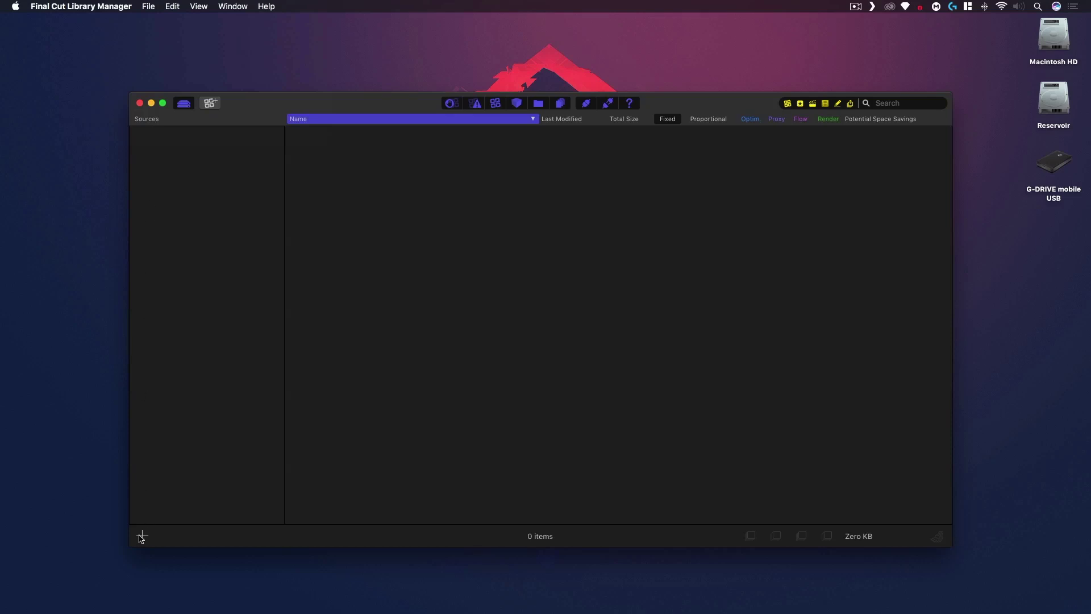
click(142, 535)
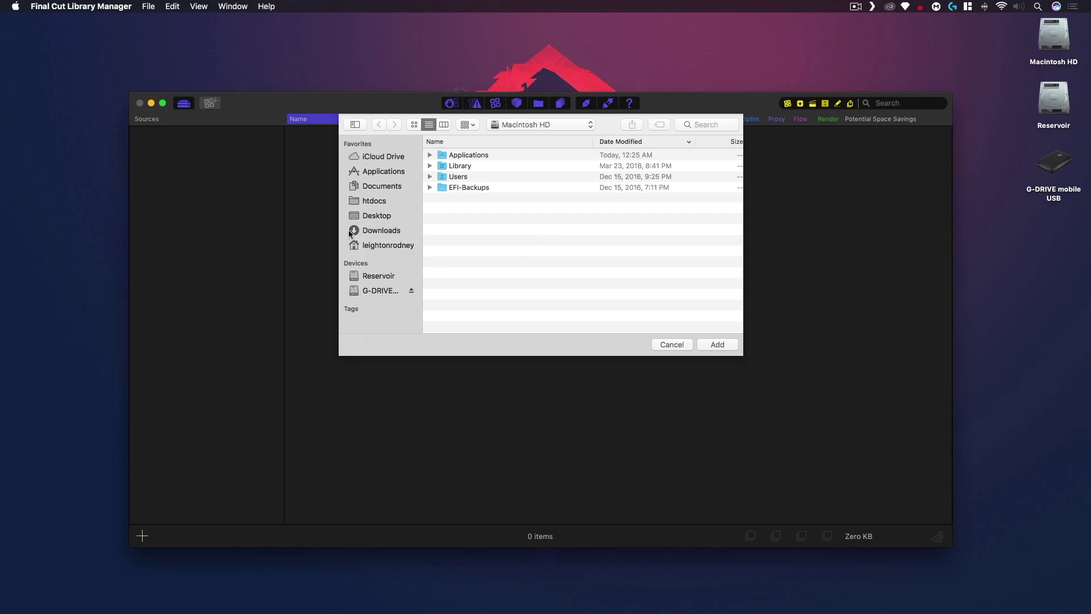
click(399, 245)
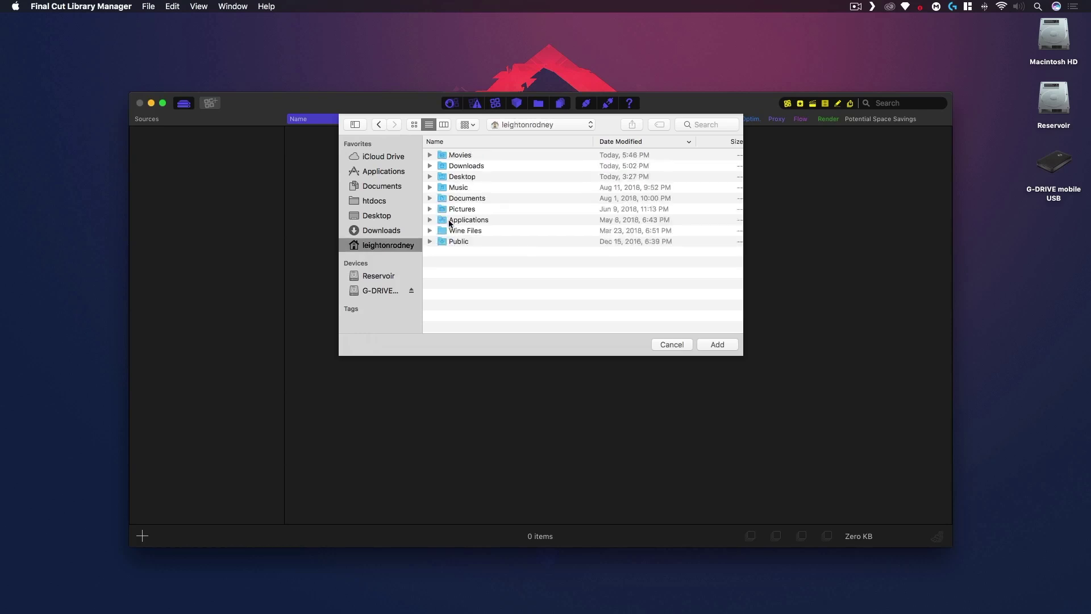
double_click(462, 156)
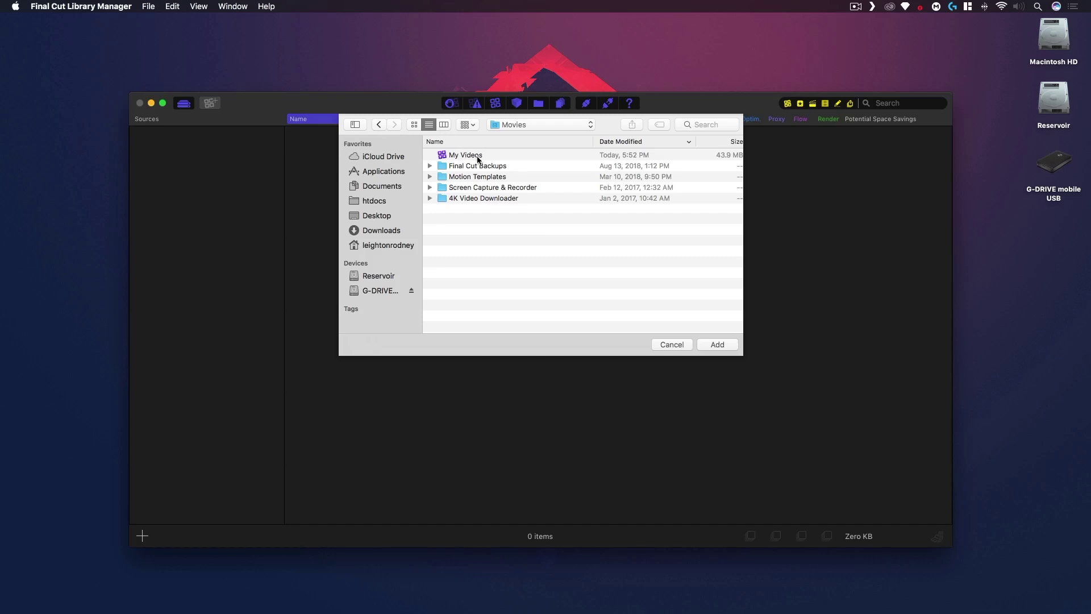
click(457, 155)
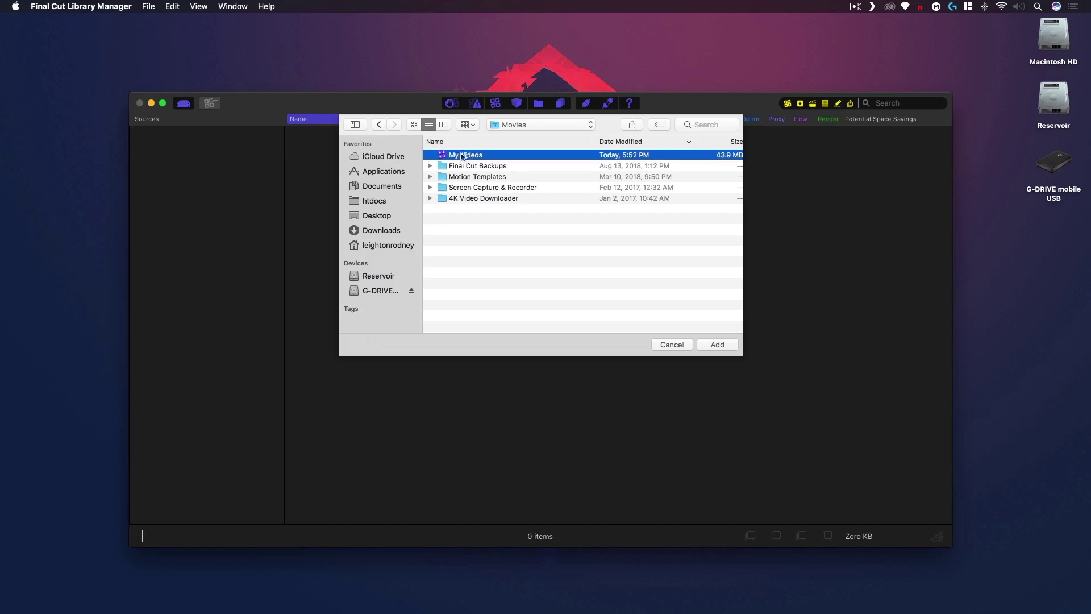
click(724, 347)
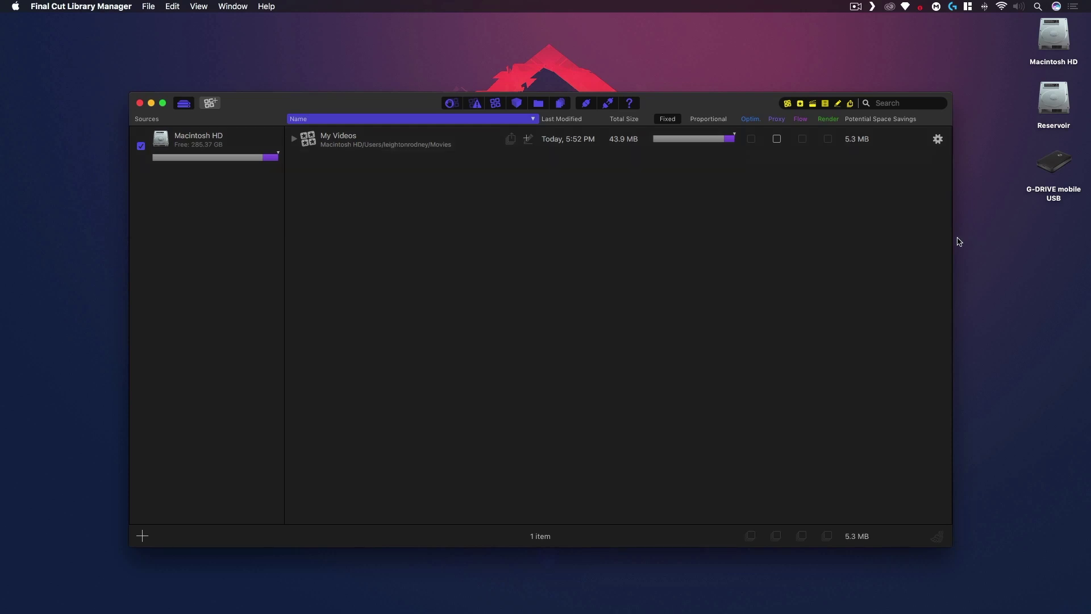
Trash My Videos from G-DRIVE's L-BKUP/FCPX folder, then return to Library Manager.
double_click(1054, 167)
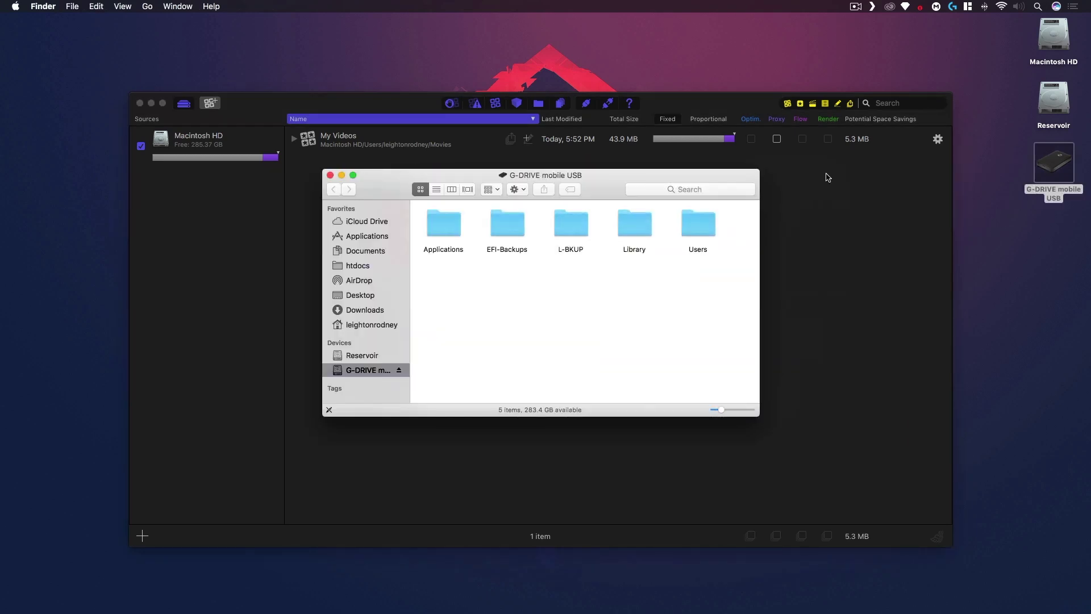
click(571, 227)
double_click(572, 227)
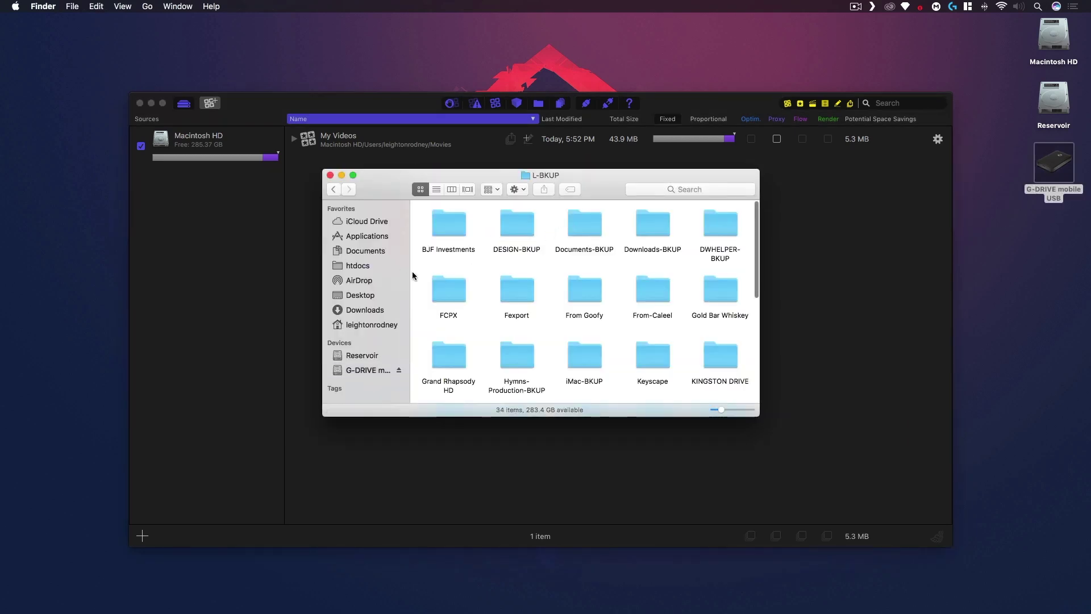
double_click(446, 282)
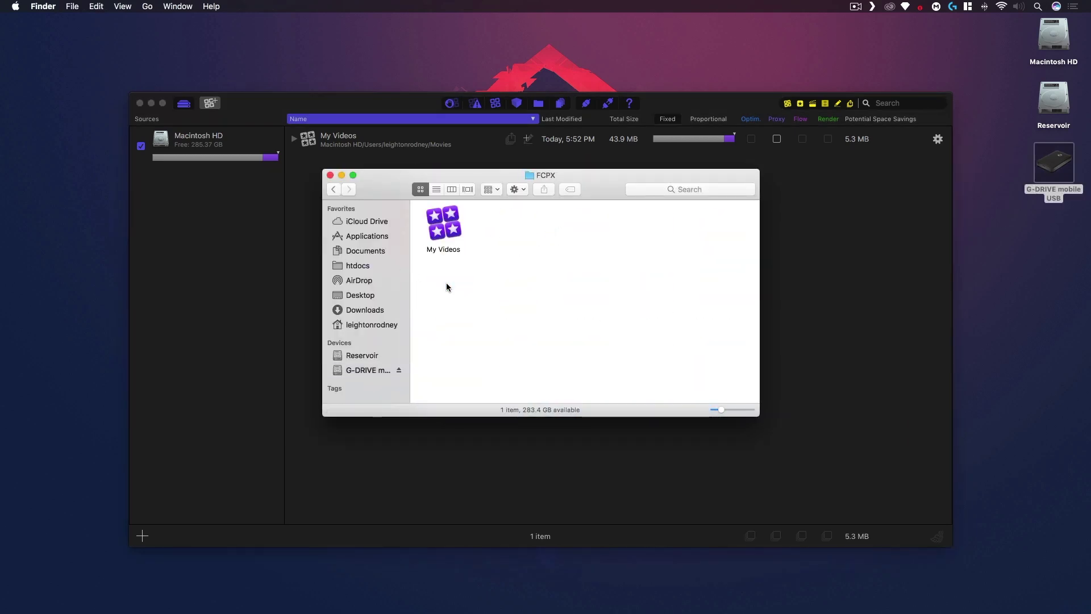
click(449, 229)
key(super+BackSpace)
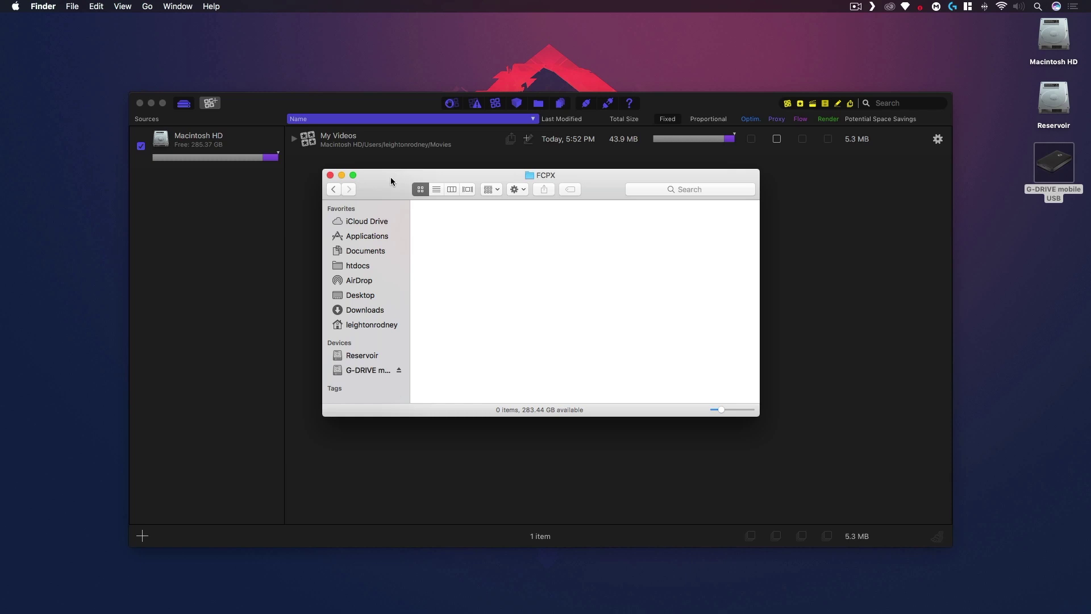
drag(390, 177, 733, 240)
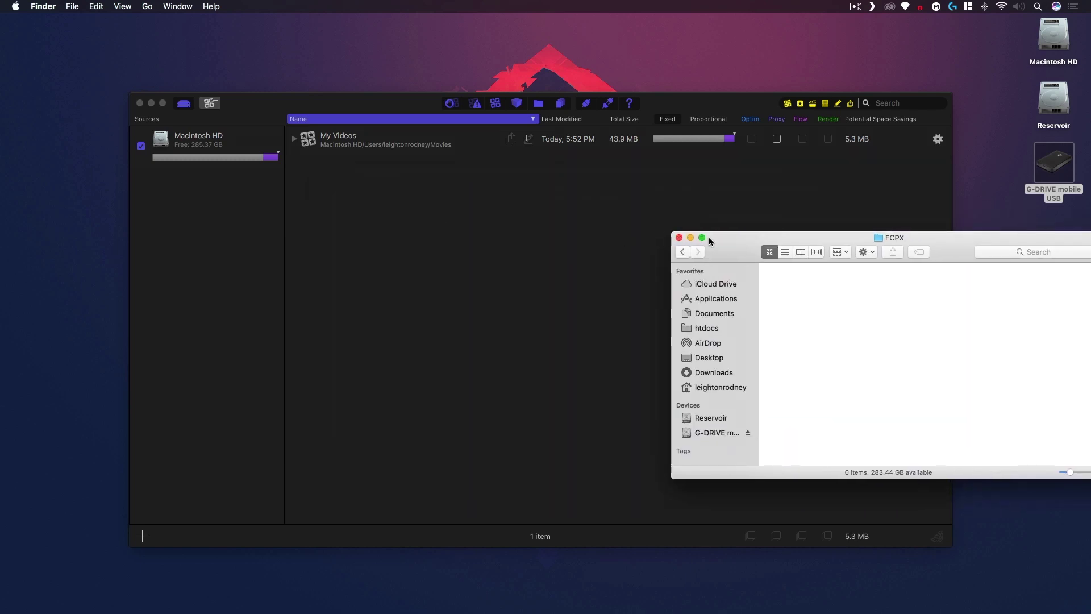
click(757, 214)
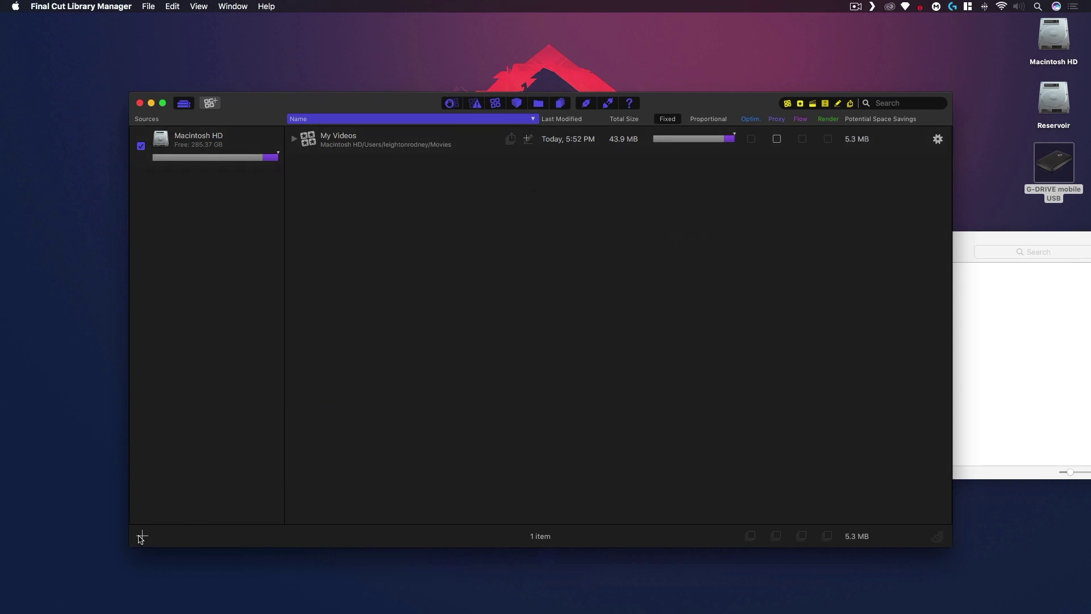
Add the G-DRIVE mobile USB's L-BKUP/FCPX folder as a second library source.
click(996, 365)
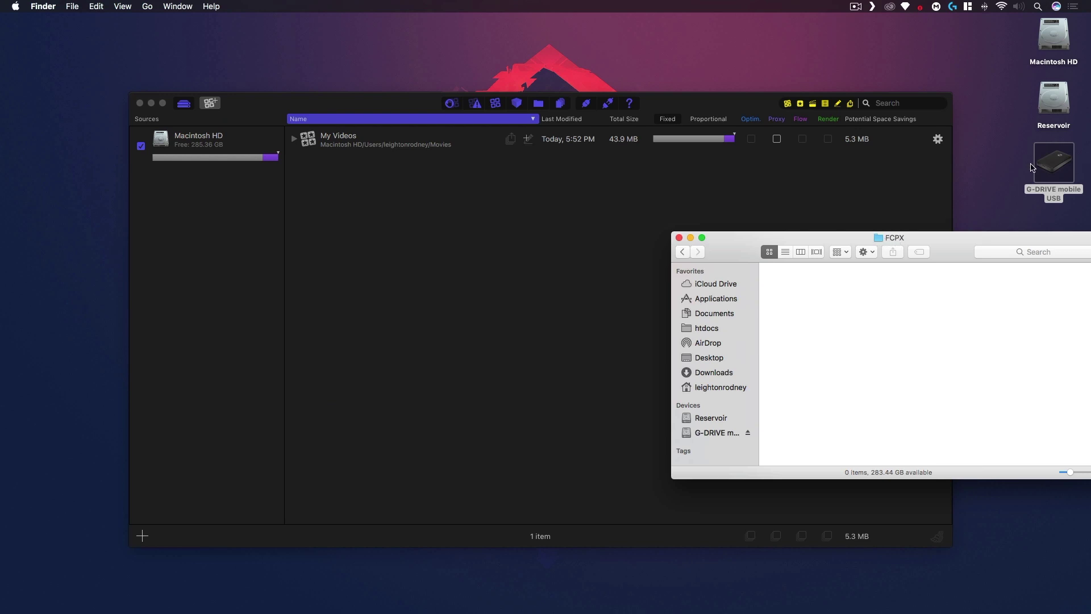
click(864, 207)
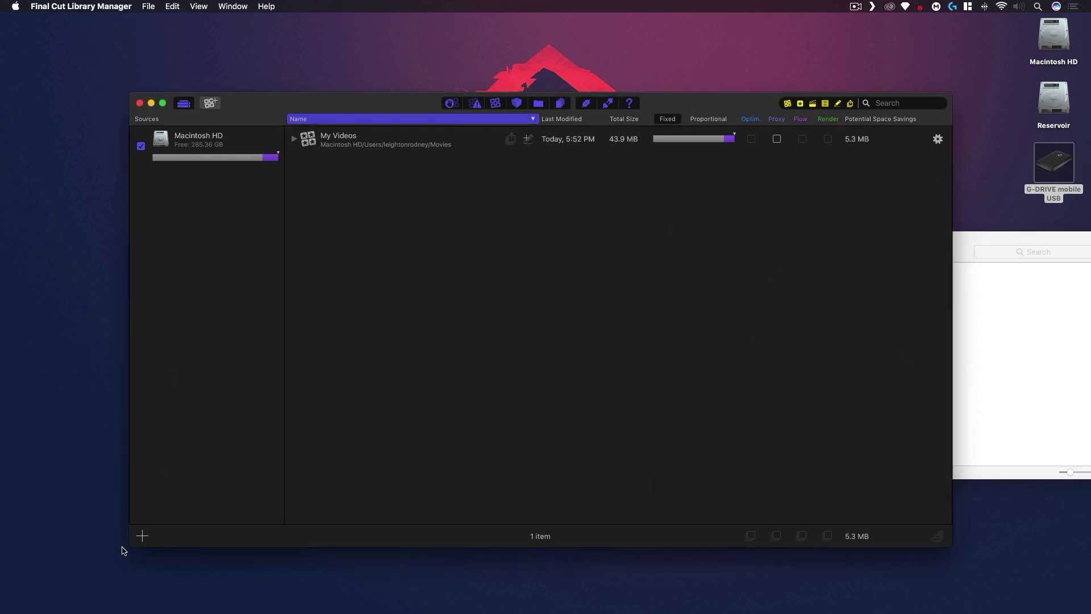
click(142, 536)
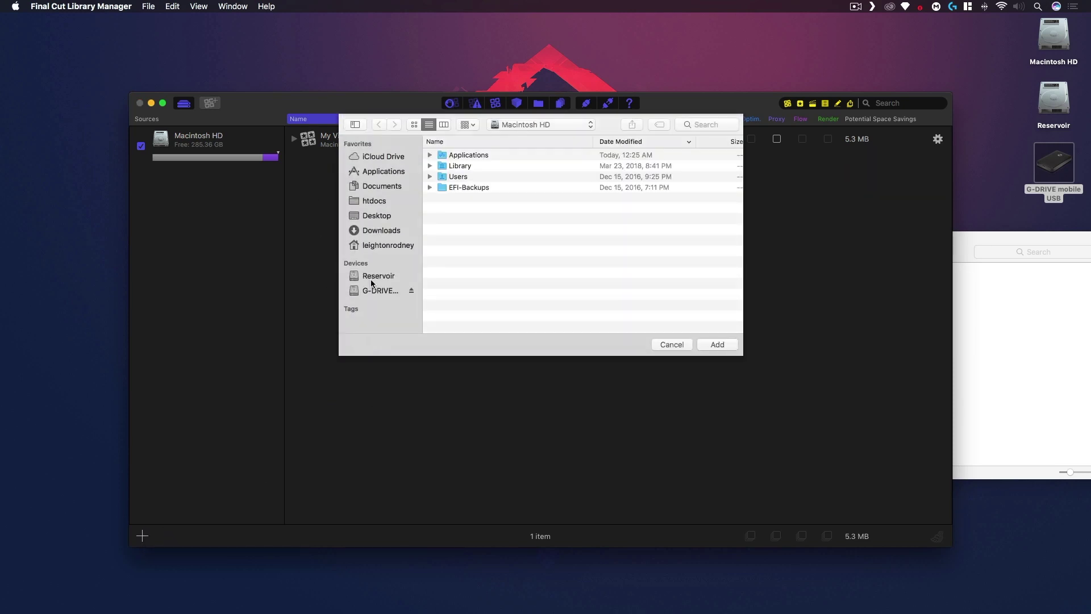
click(365, 291)
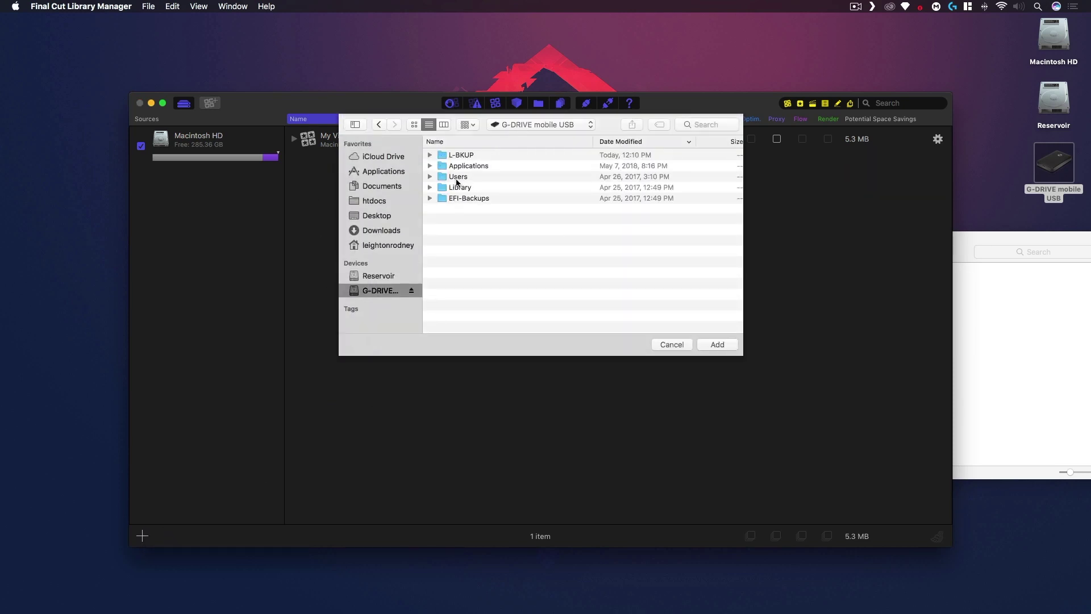
click(461, 156)
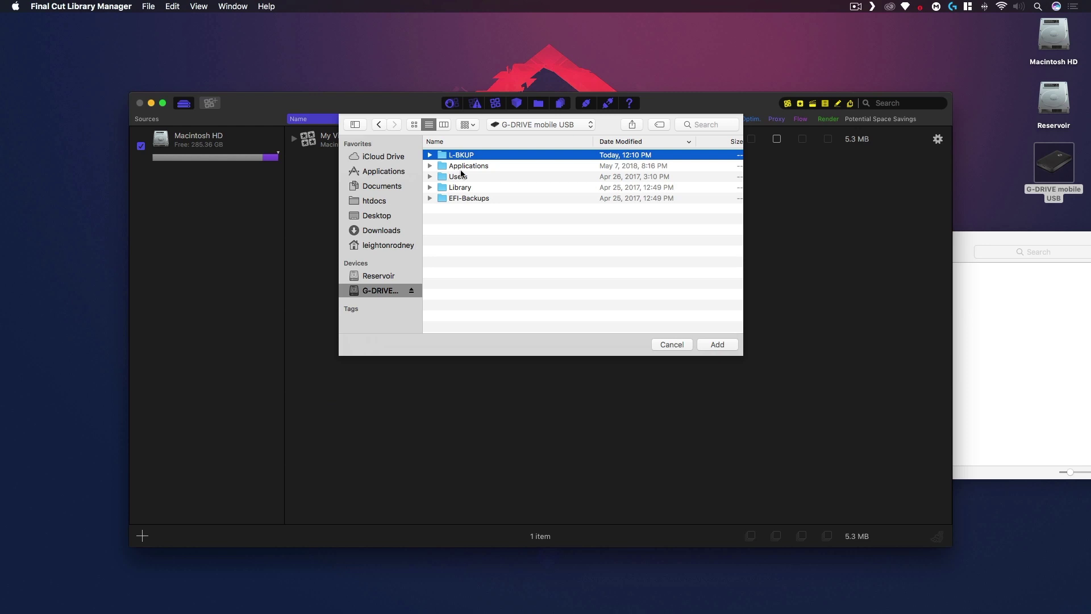
double_click(488, 155)
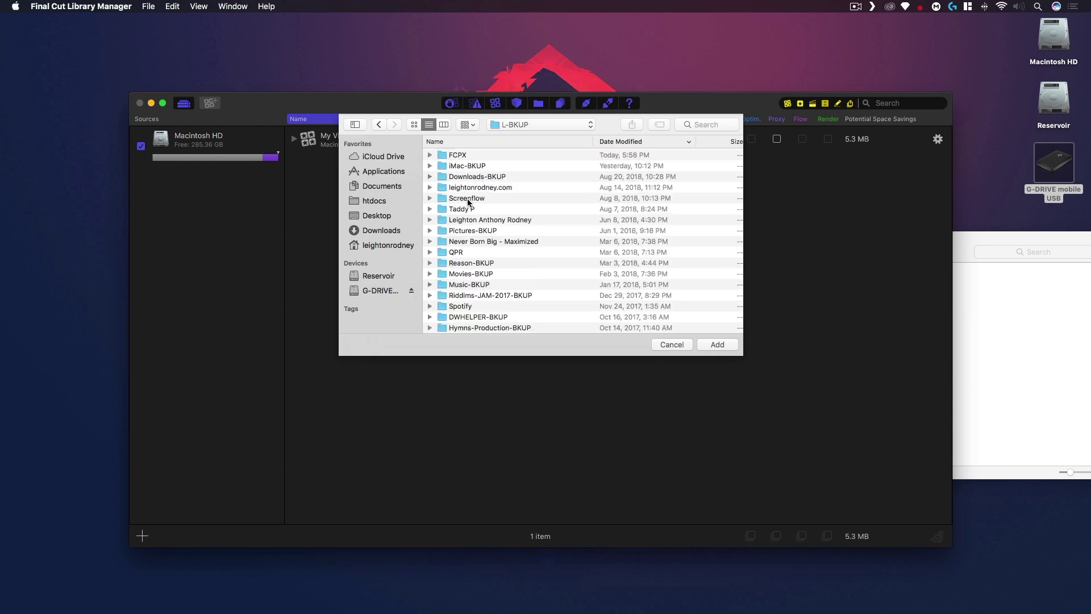
click(718, 344)
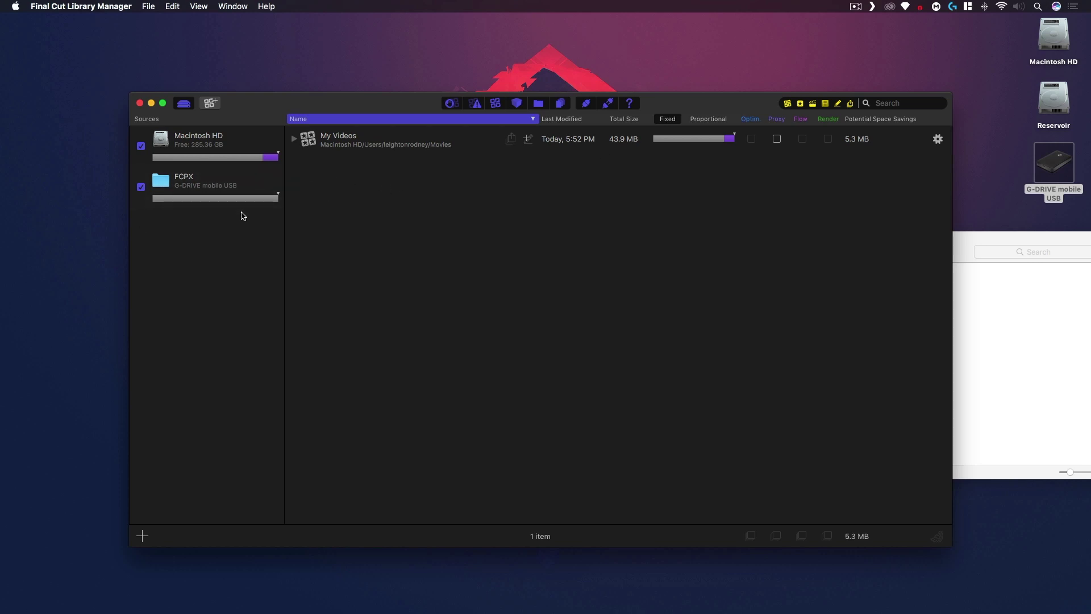
Move the 43.9 MB My Videos library from Macintosh HD to G-DRIVE's L-BKUP/FCPX folder.
click(230, 141)
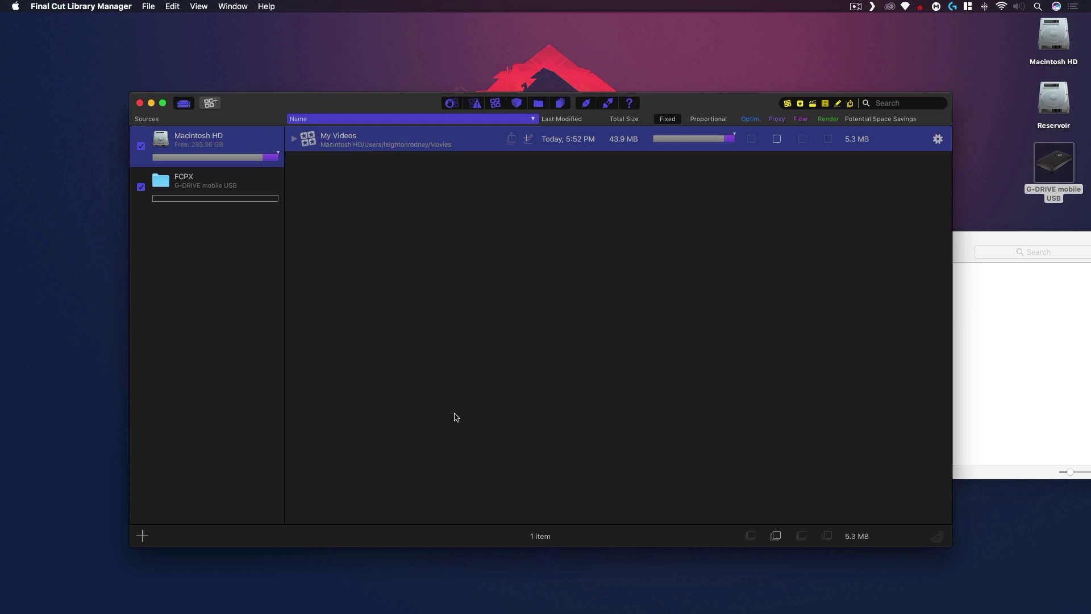
right_click(433, 136)
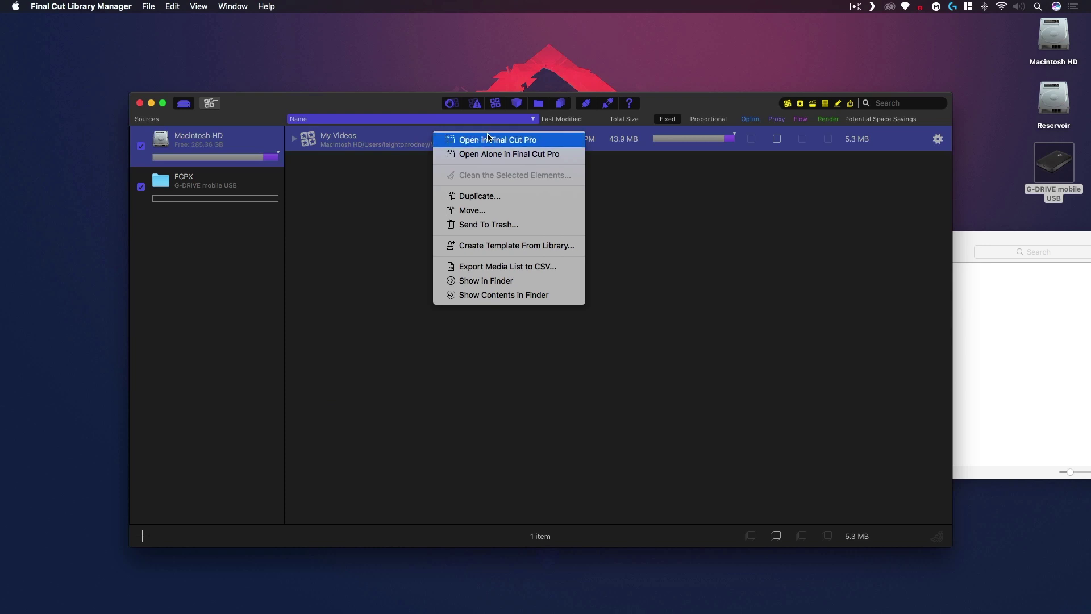
click(474, 211)
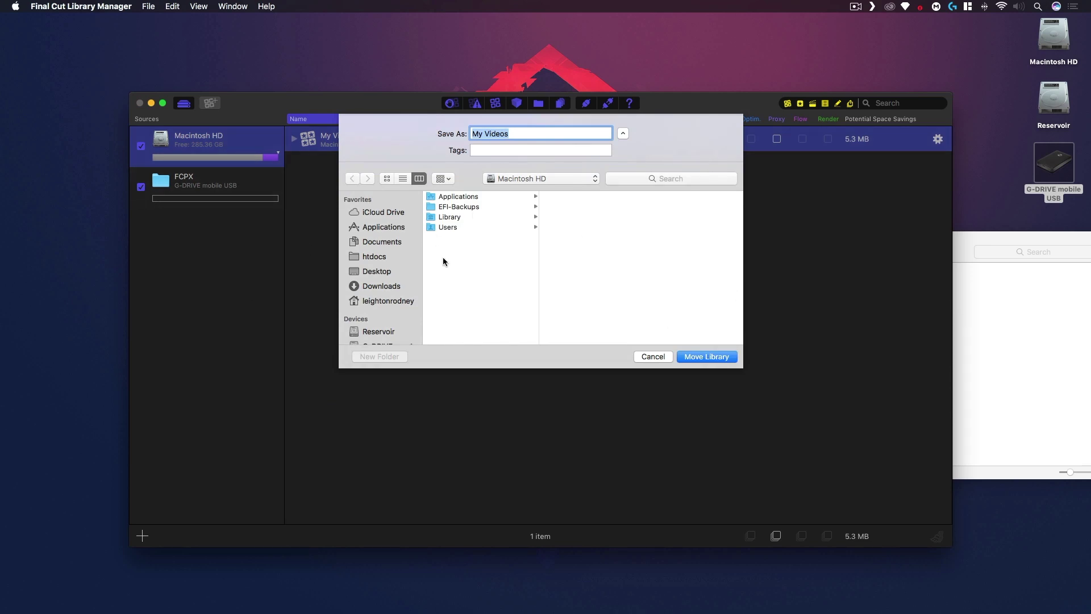
scroll(385, 302, down, 3)
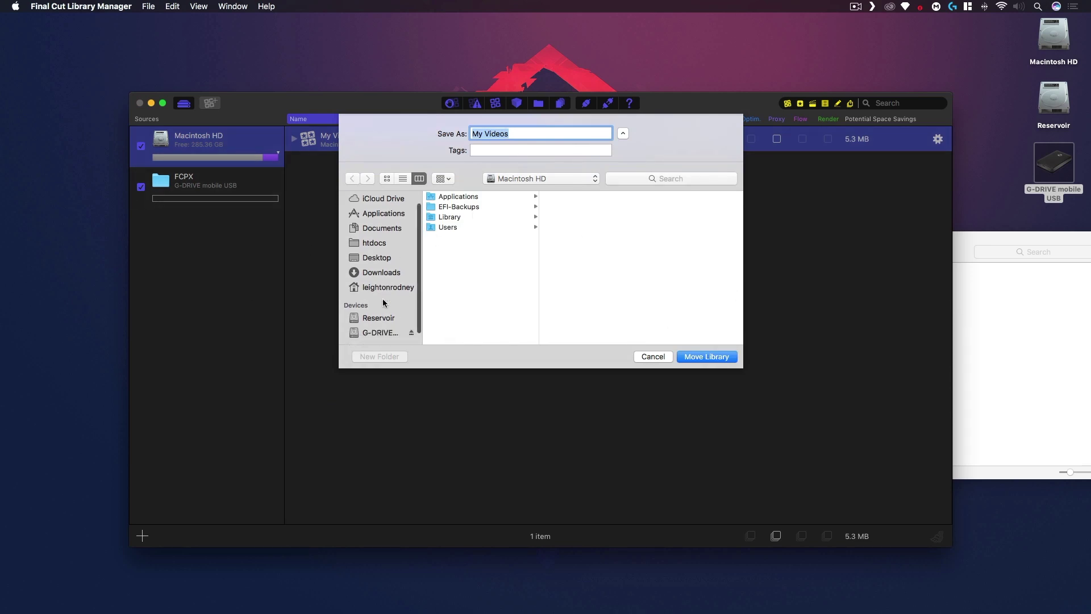
click(370, 321)
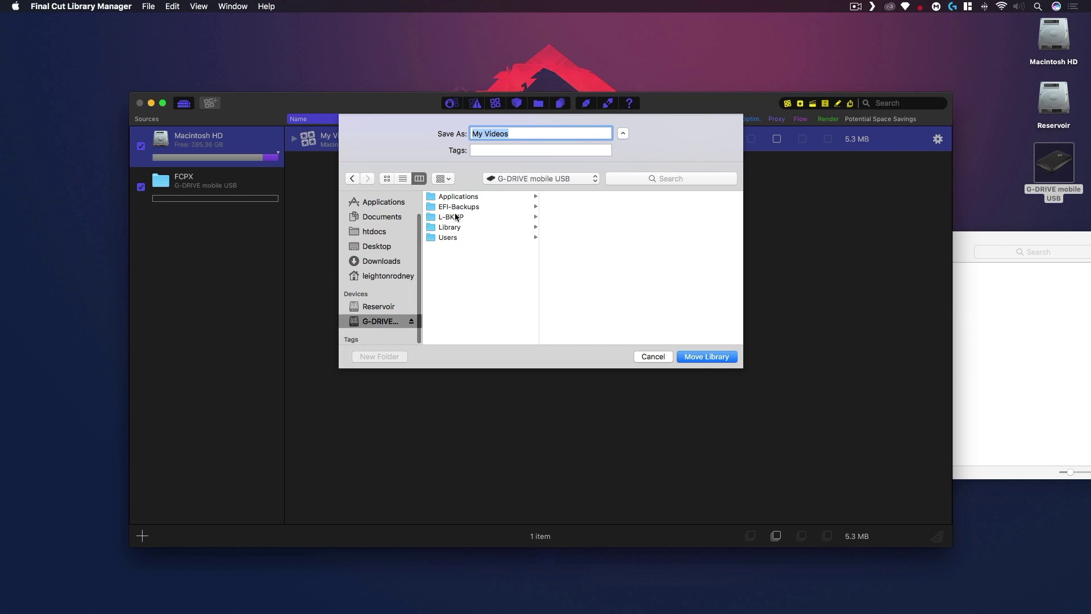
click(450, 218)
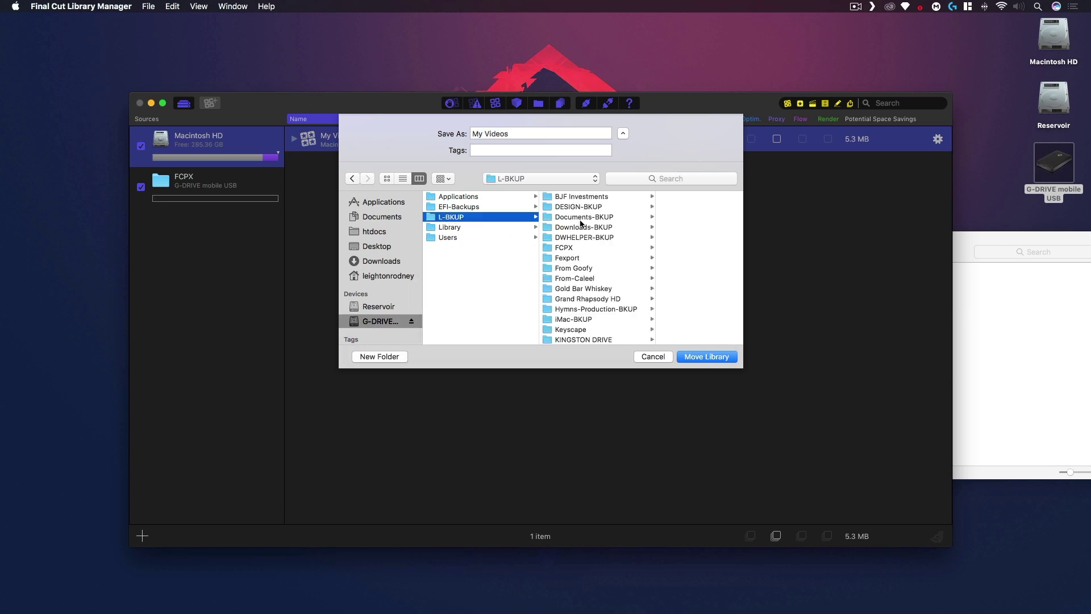
click(571, 249)
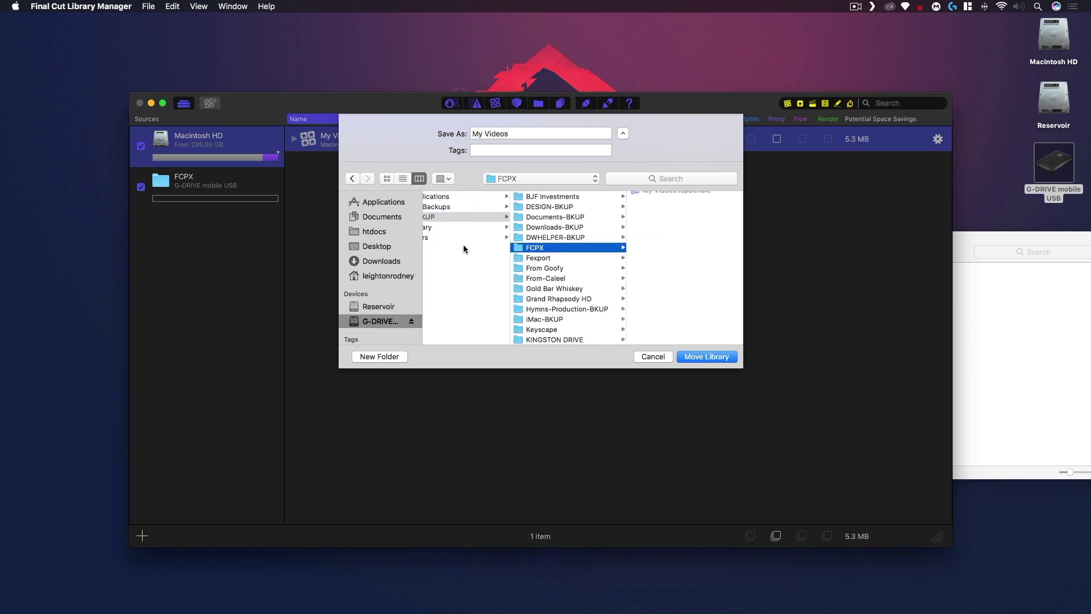
click(717, 357)
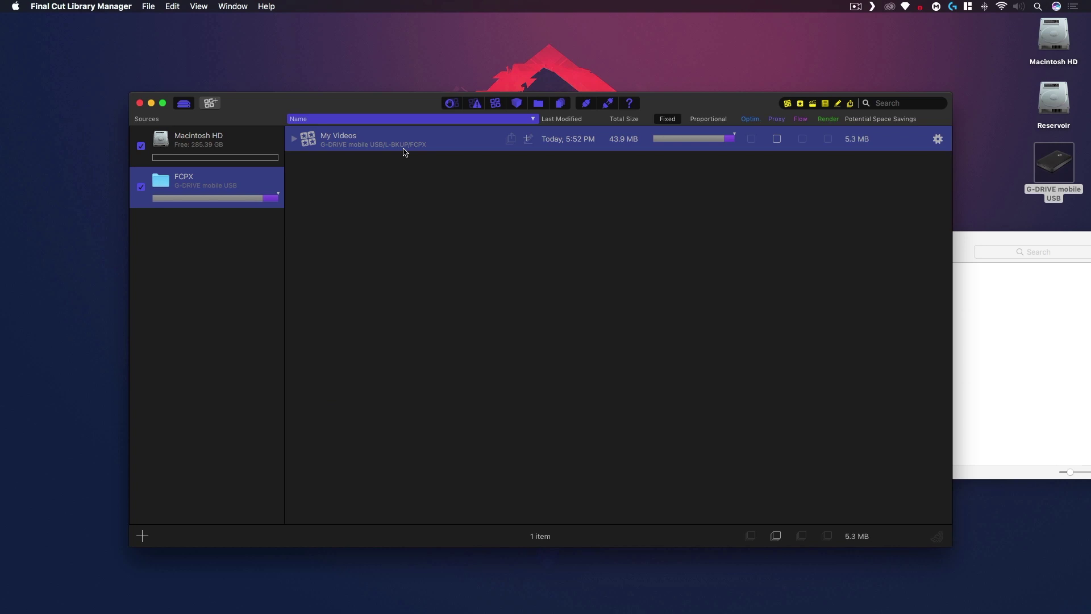
Select the FCPX source to confirm My Videos is listed there, then centre the FCPX window.
click(382, 175)
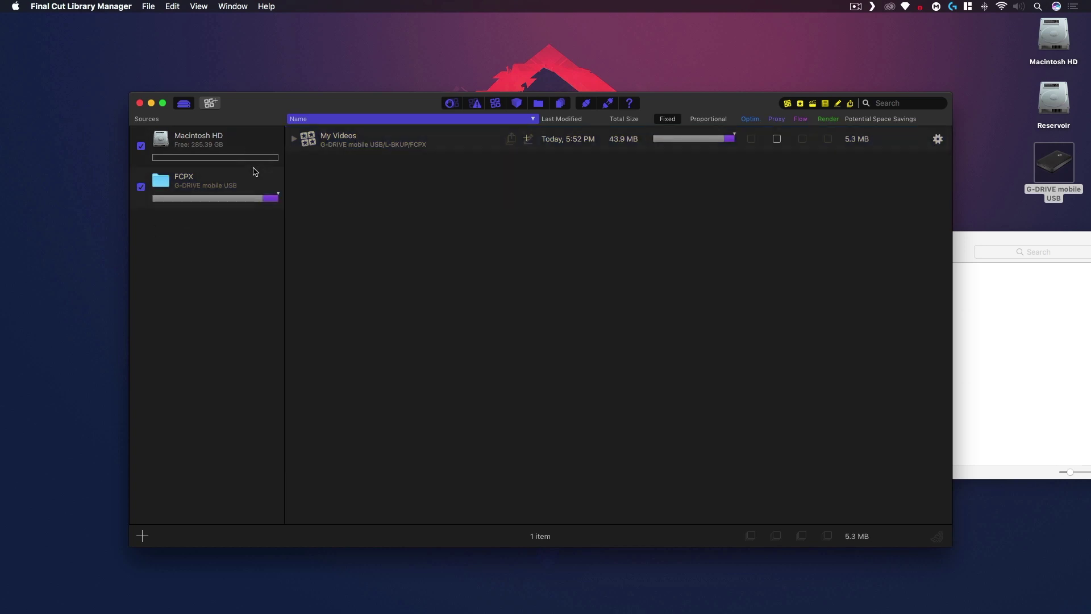
click(250, 190)
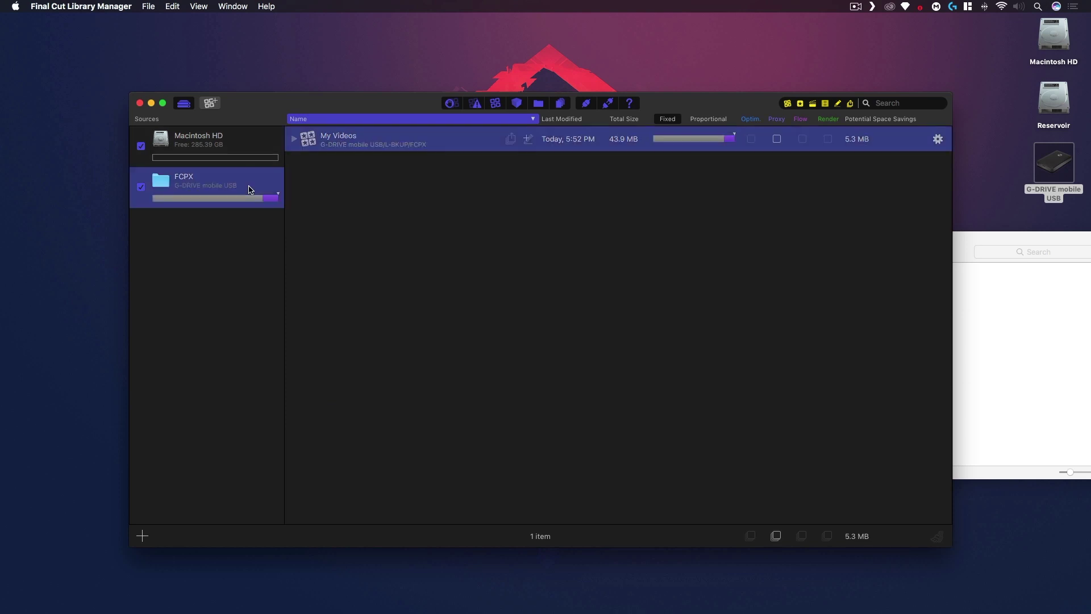
click(244, 149)
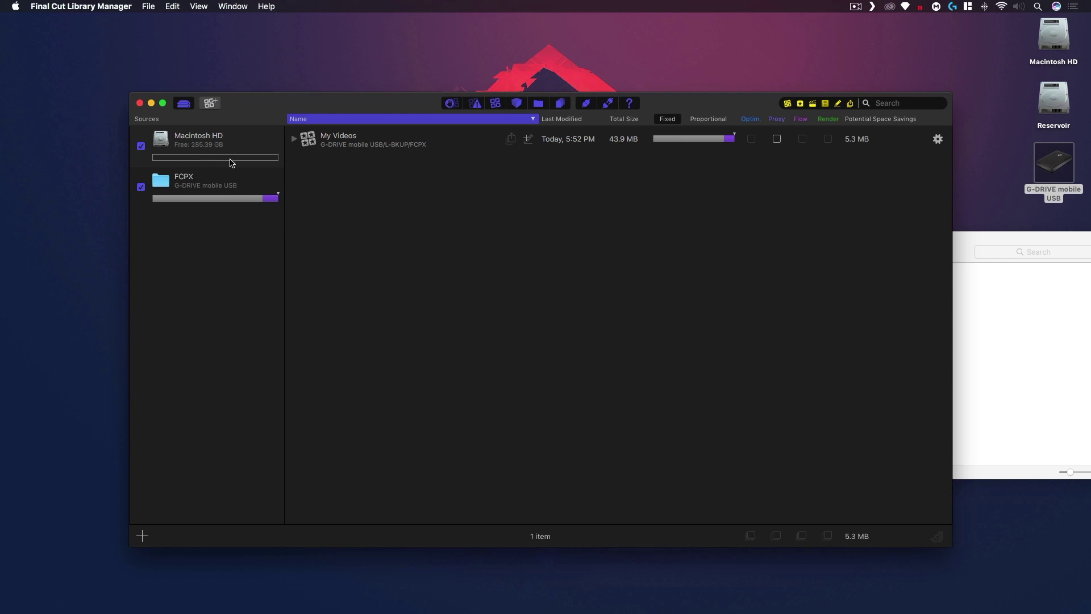
click(234, 191)
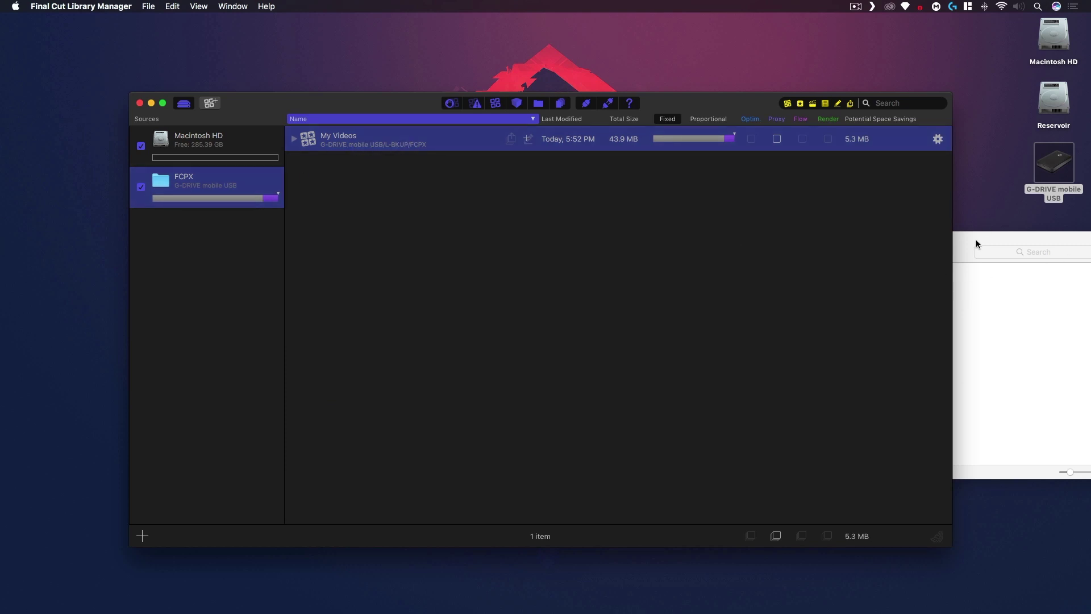
drag(976, 239, 709, 223)
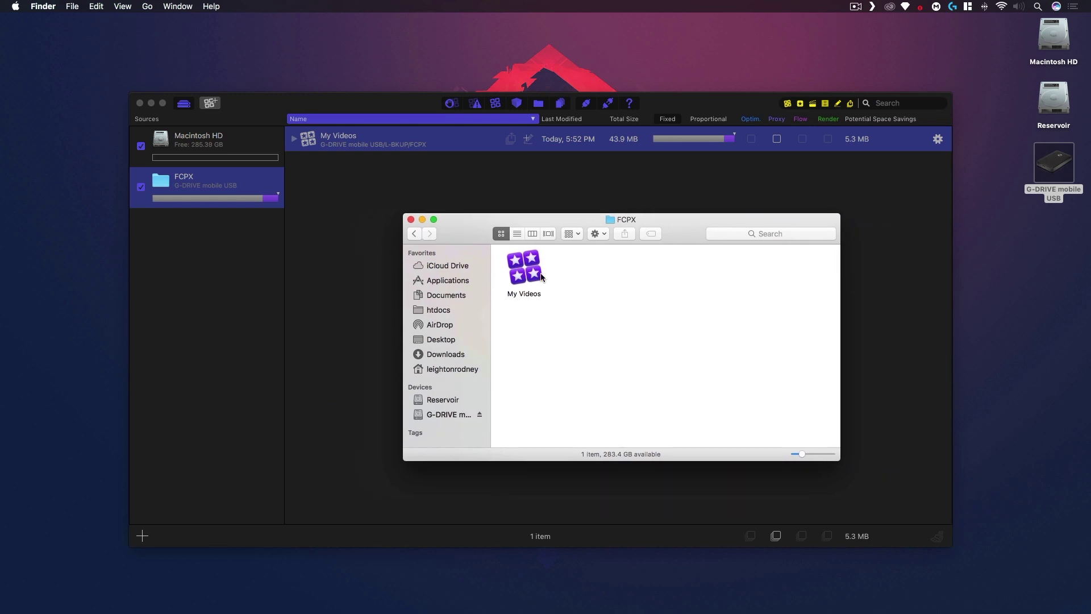
Browse to the home folder and open its Movies folder in Finder.
click(444, 370)
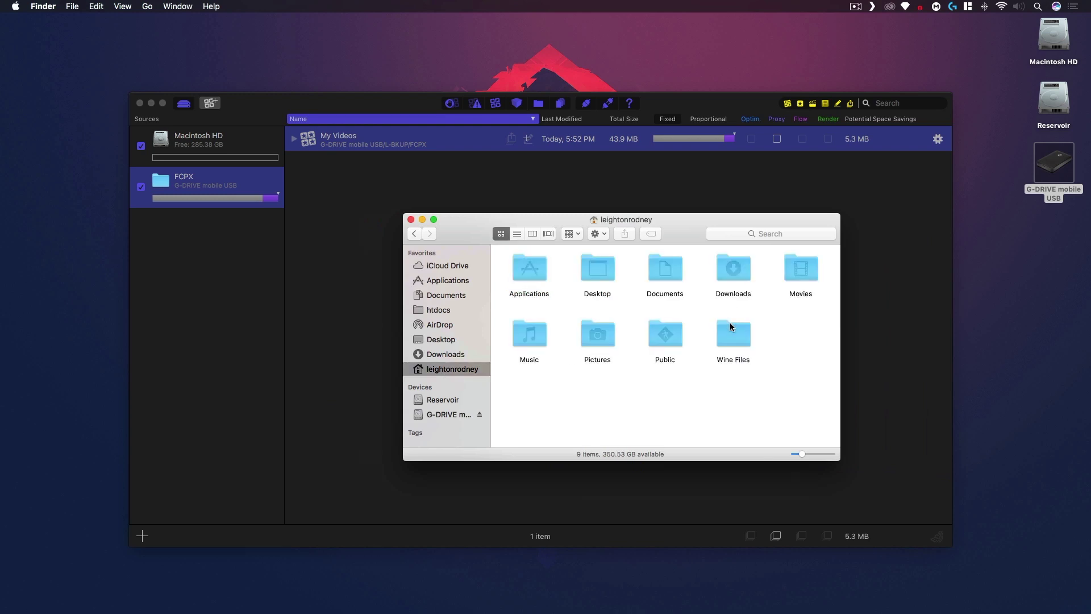
double_click(798, 273)
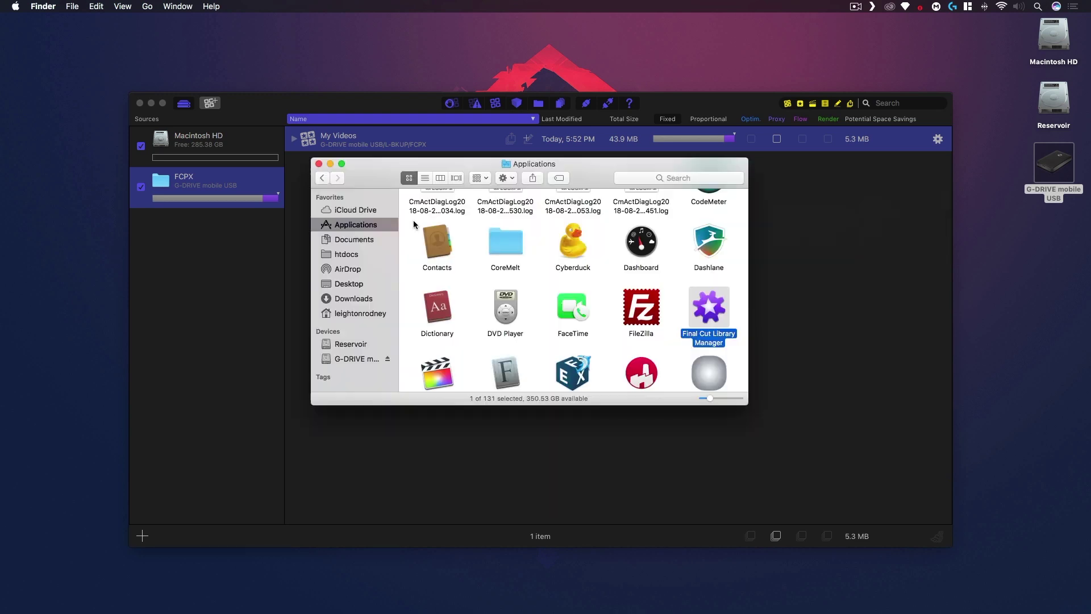
Close the Applications Finder window.
click(319, 164)
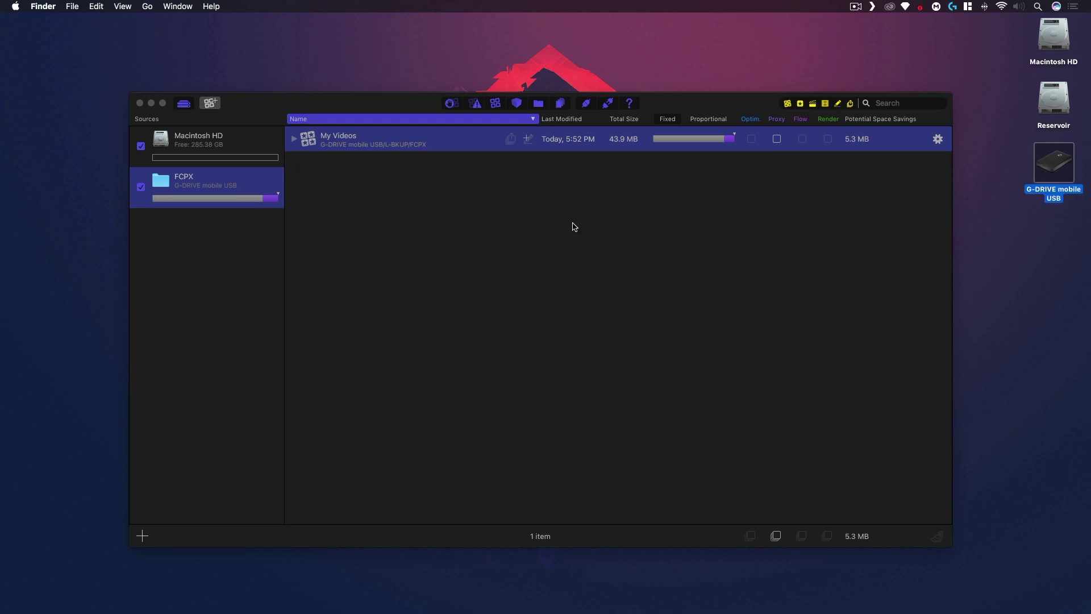